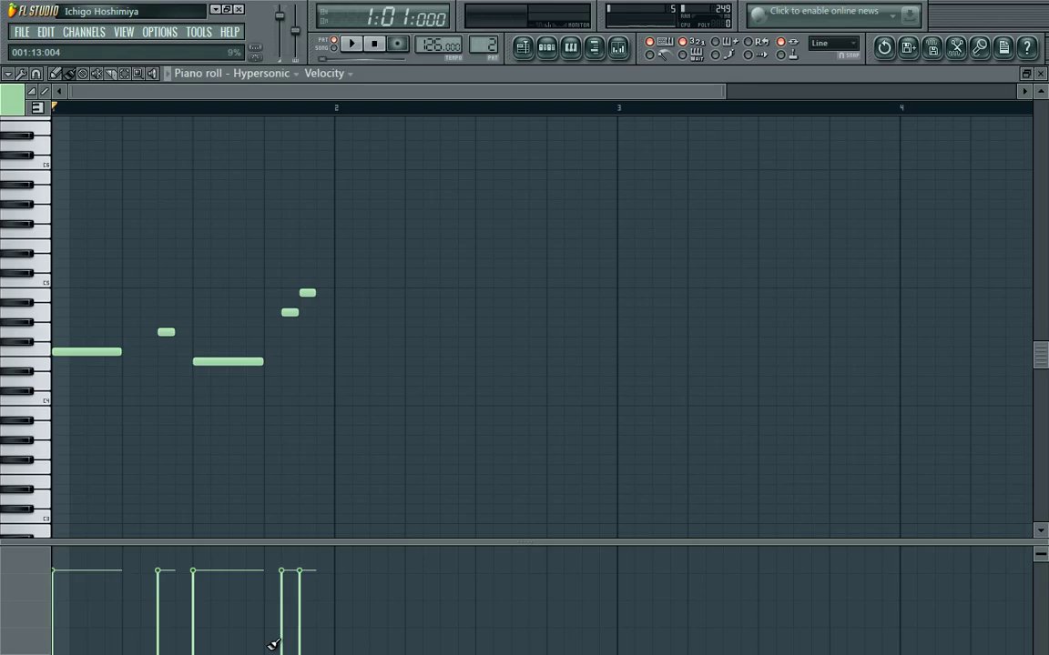
Advance to Pattern 3, review its Hypersonic part and channel rack, then minimize FL Studio.
click(547, 48)
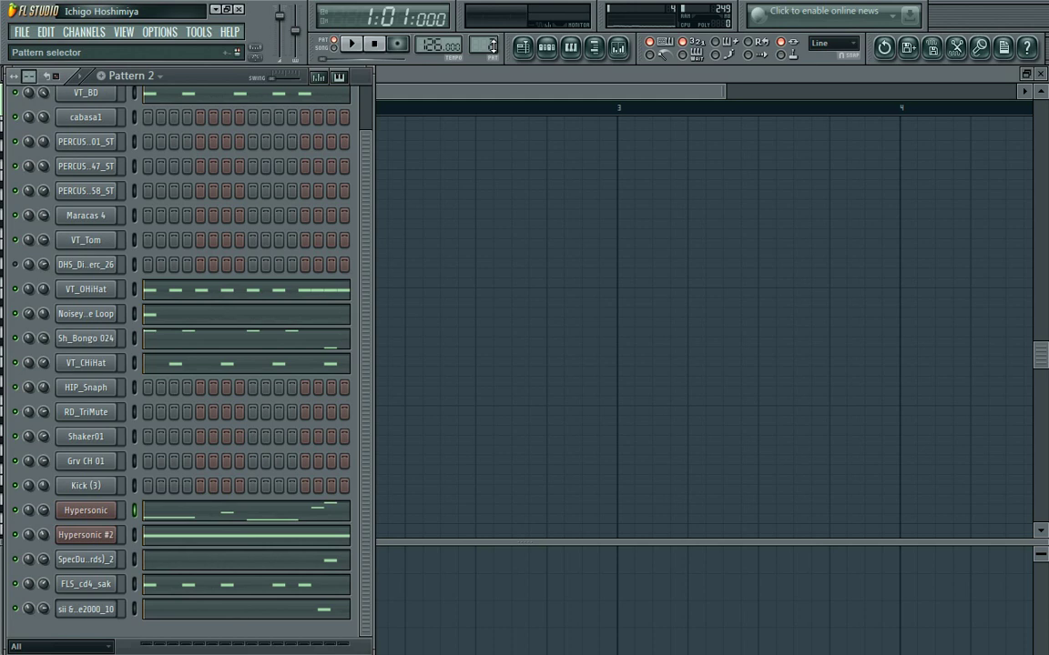
key(KP_Add)
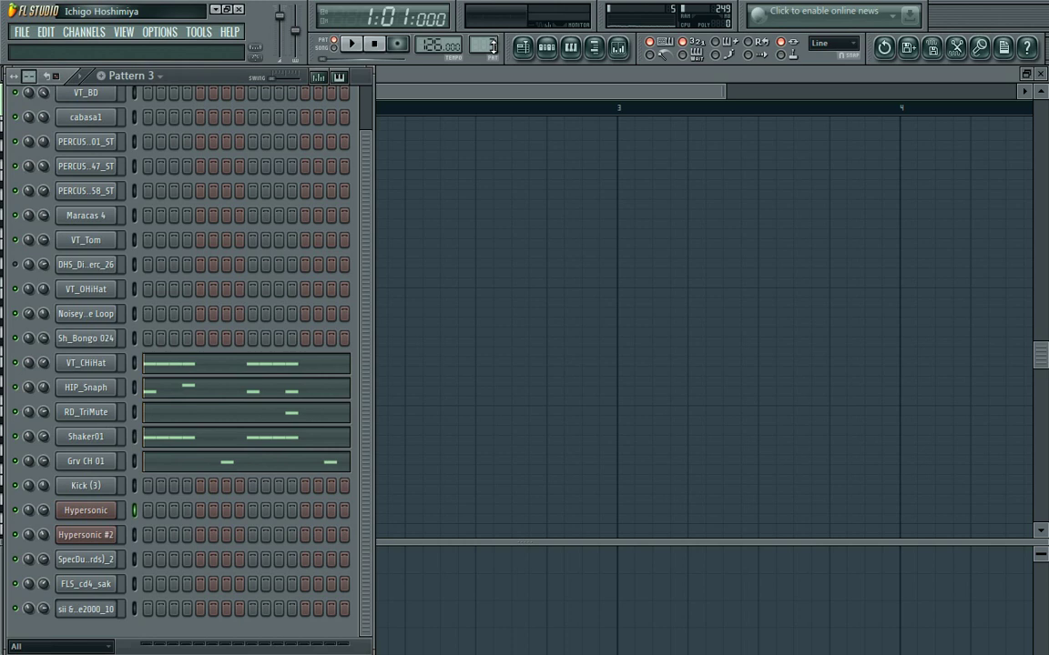
click(729, 89)
drag(729, 89, 919, 109)
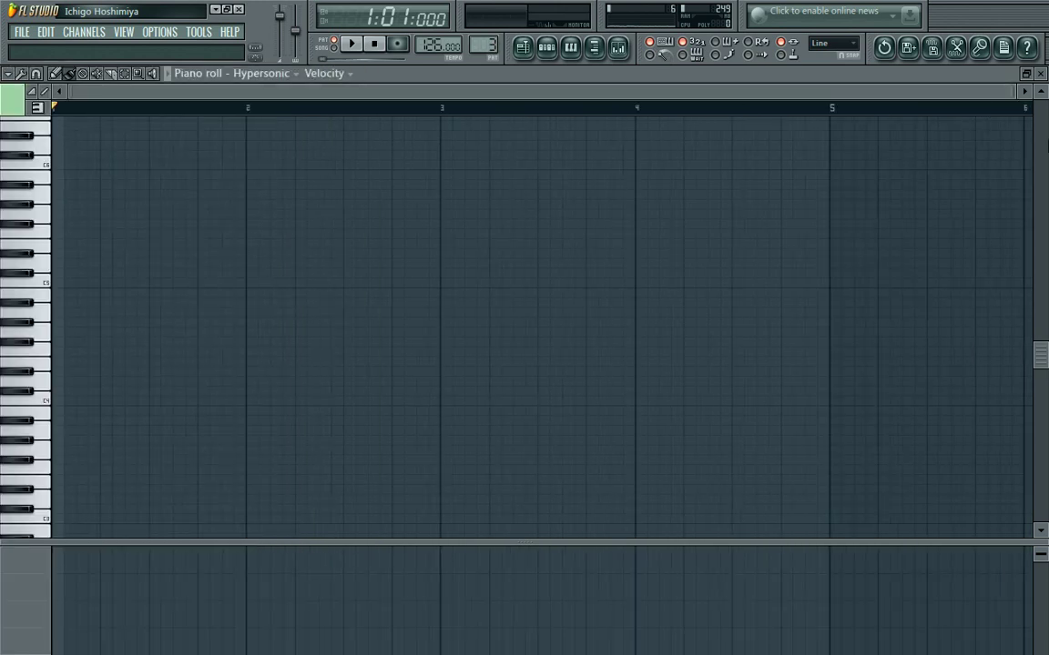
click(546, 48)
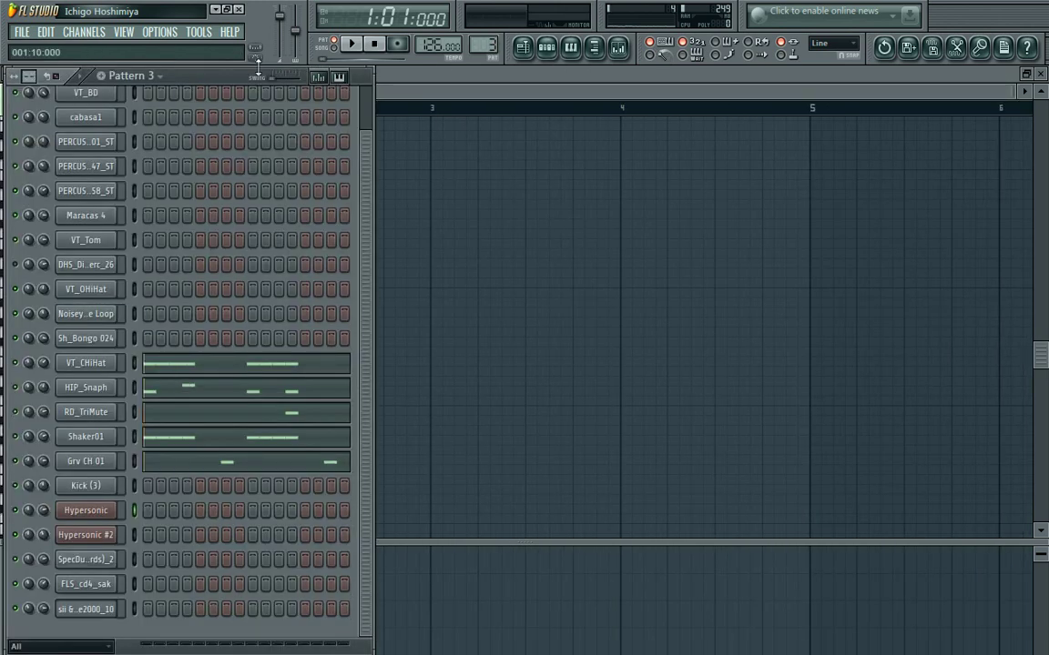
click(214, 9)
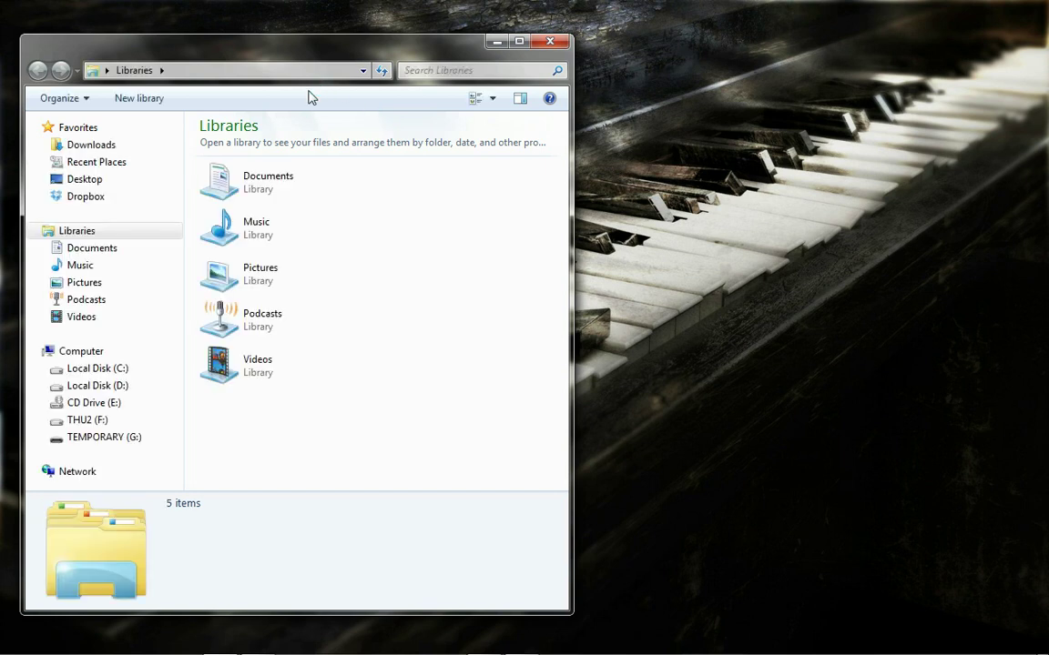
Browse THU2 (F:) through Music, House music, Albums and Album collections into House afrika rec-Vinny.
click(91, 421)
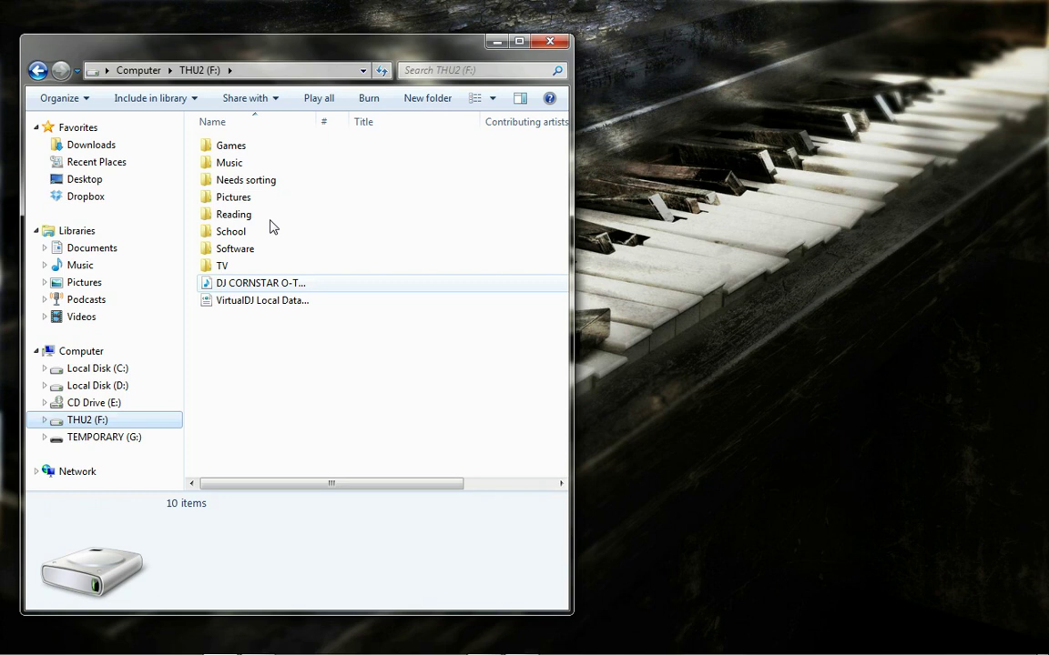
double_click(233, 163)
double_click(236, 178)
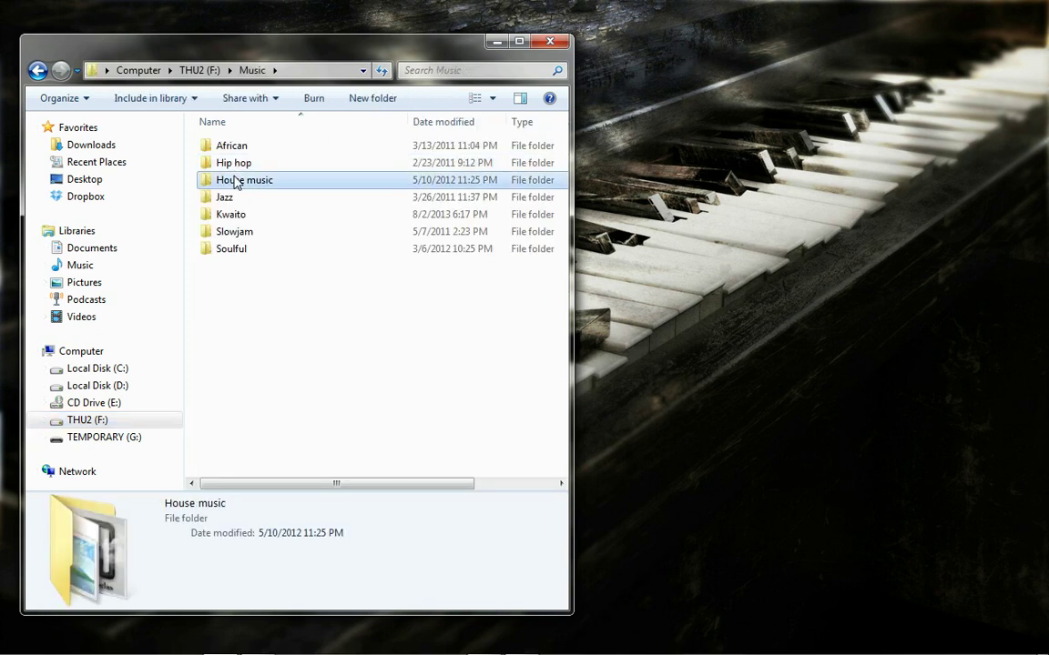
click(229, 163)
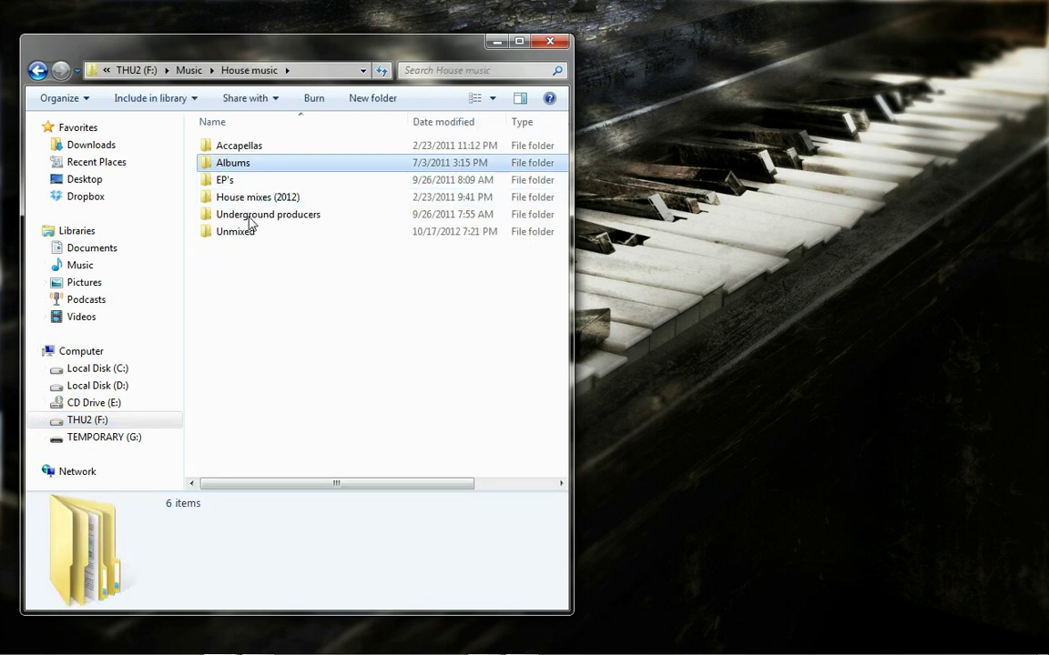
double_click(242, 163)
double_click(244, 229)
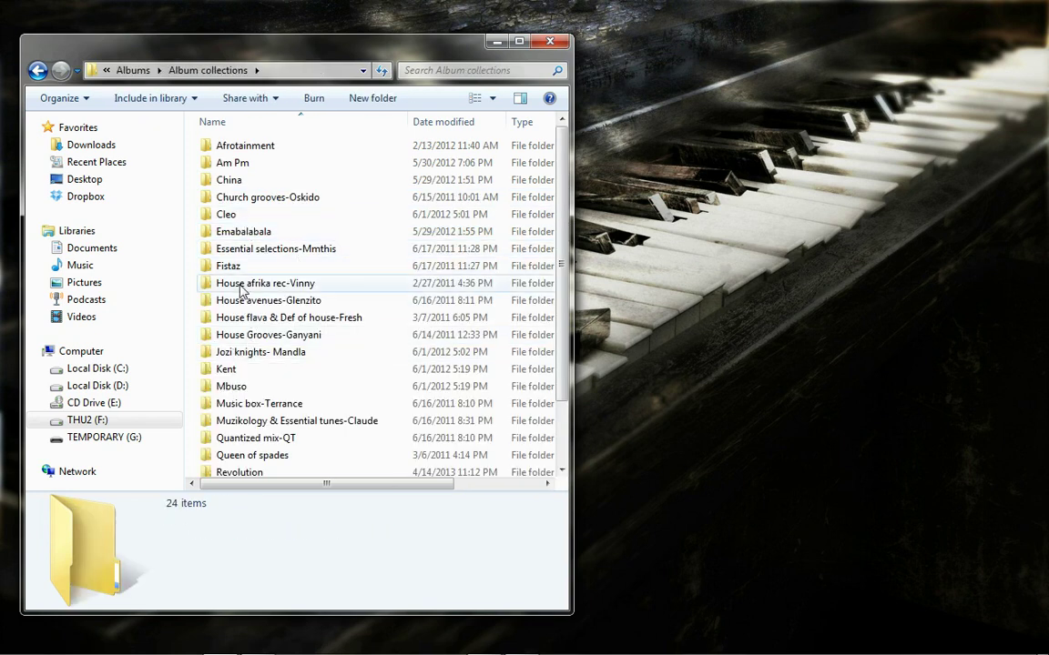
click(242, 285)
double_click(242, 286)
Open Christos > House explosions > House Explosion 2 and play track 08 Manoo-Agoe.
double_click(249, 146)
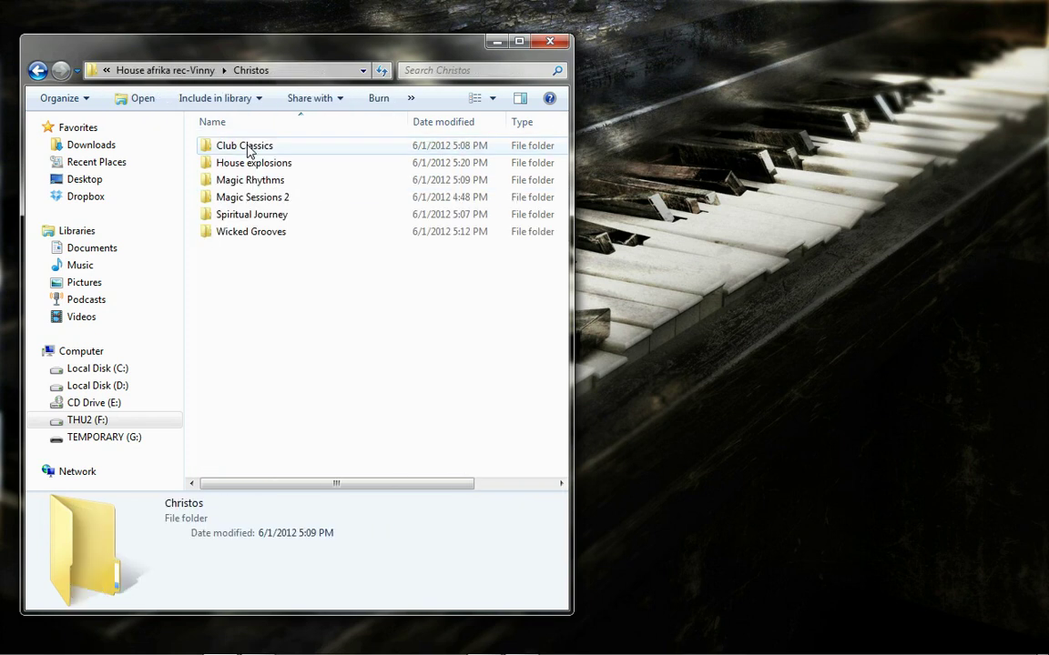
double_click(243, 165)
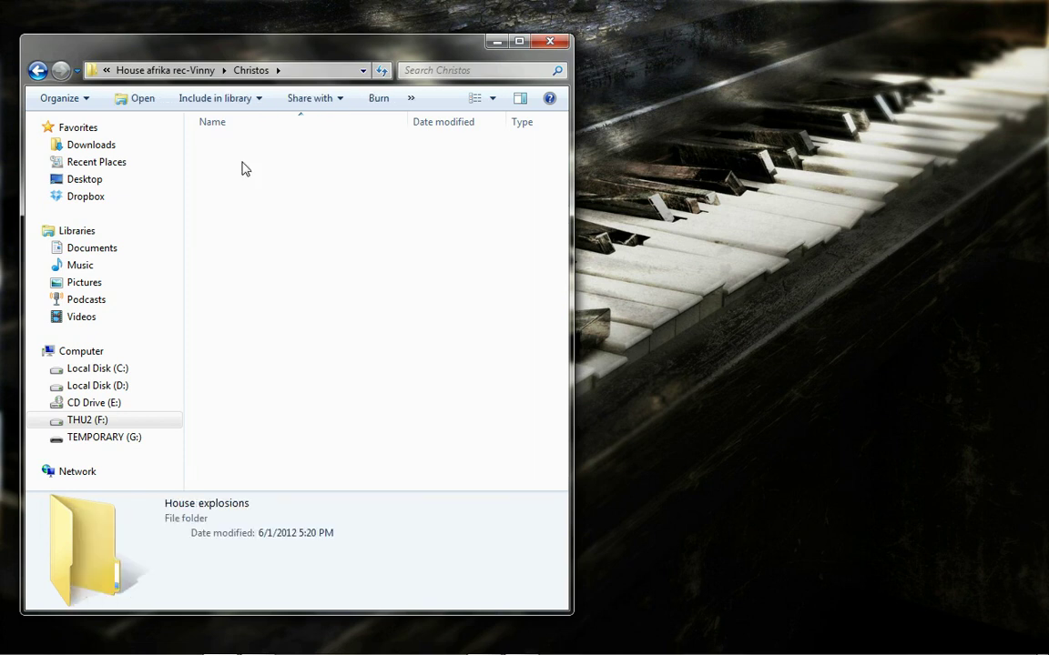
double_click(243, 148)
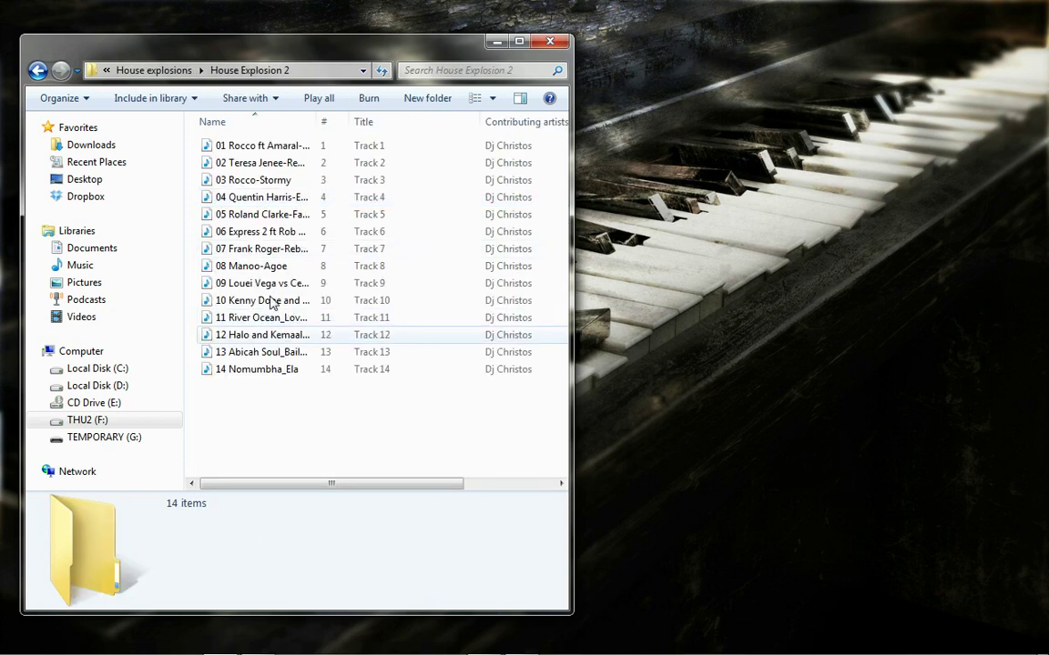
click(258, 267)
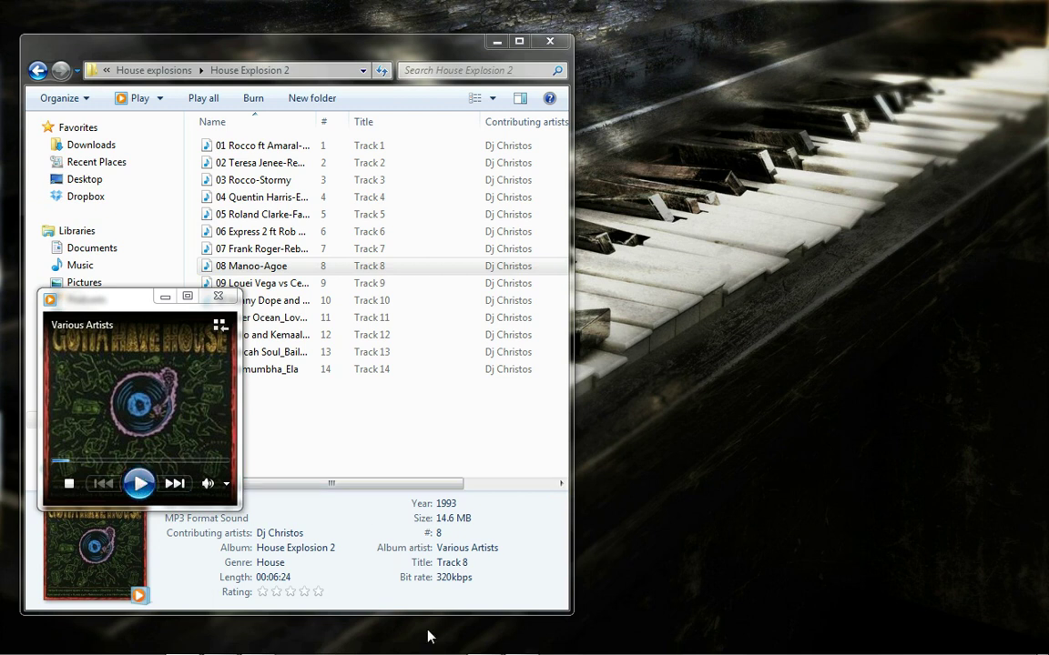
click(233, 265)
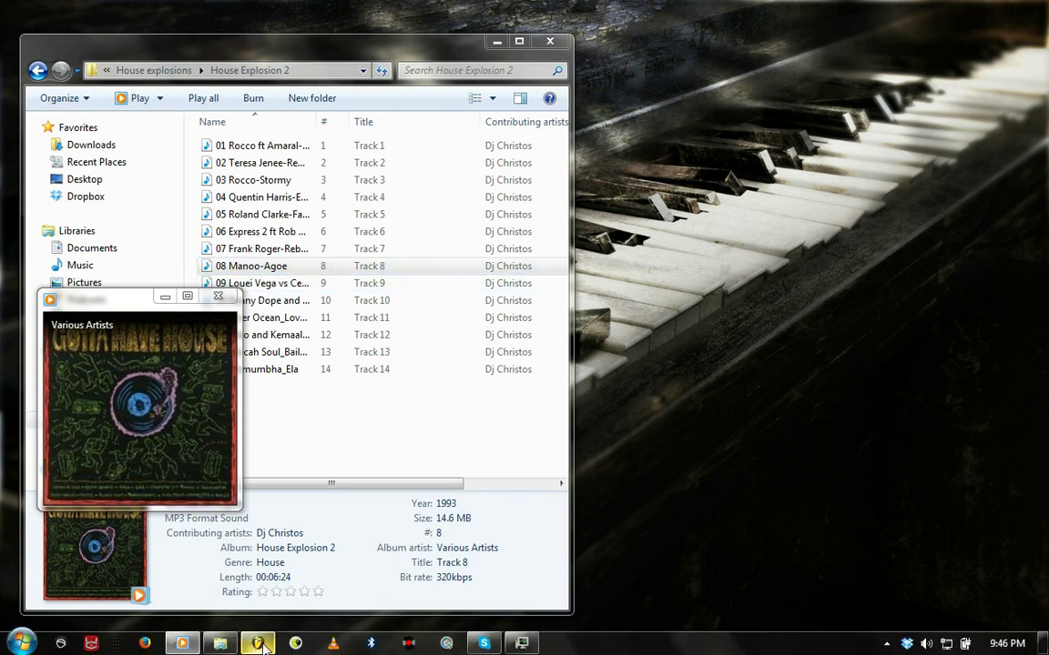
Return to FL Studio and preview the VT_CHiHat notes in the piano roll.
click(259, 646)
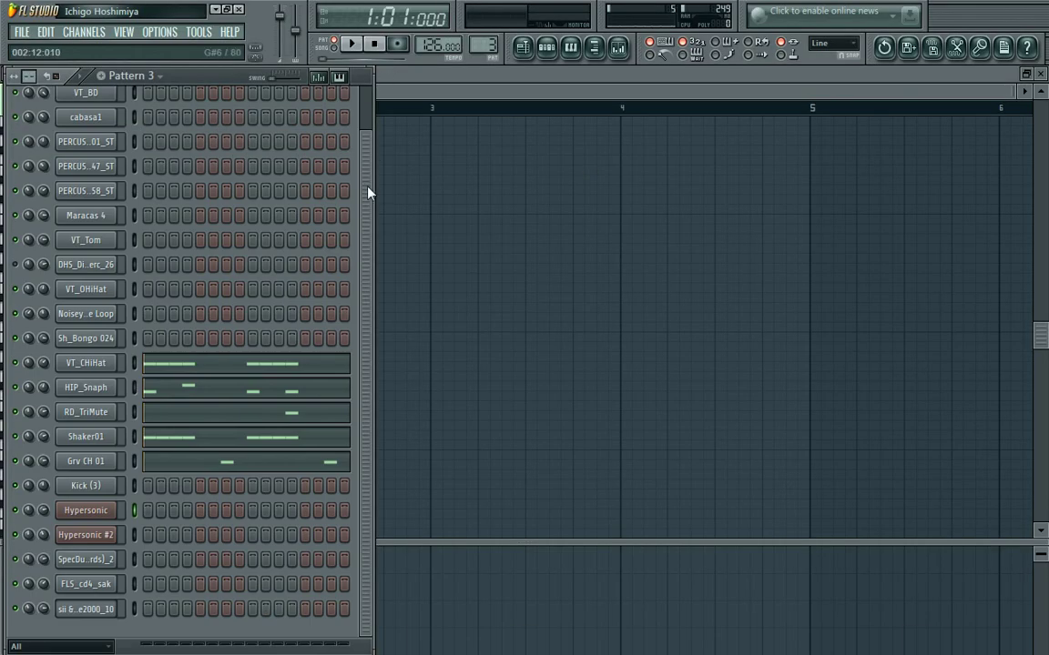
scroll(361, 119, up, 2)
scroll(362, 121, down, 1)
key(F7)
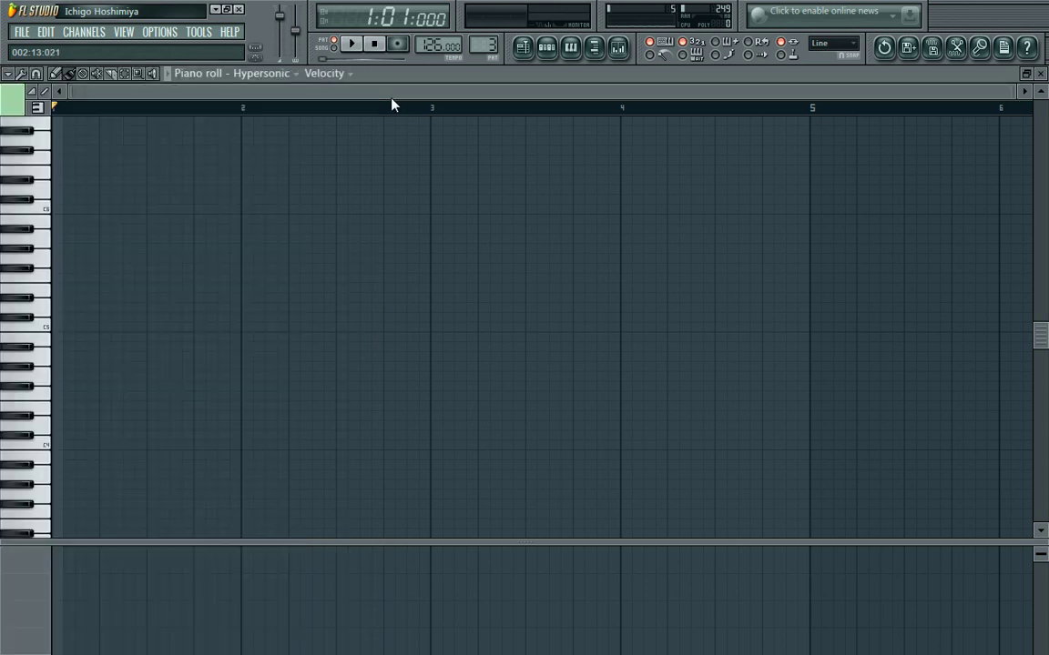
click(264, 73)
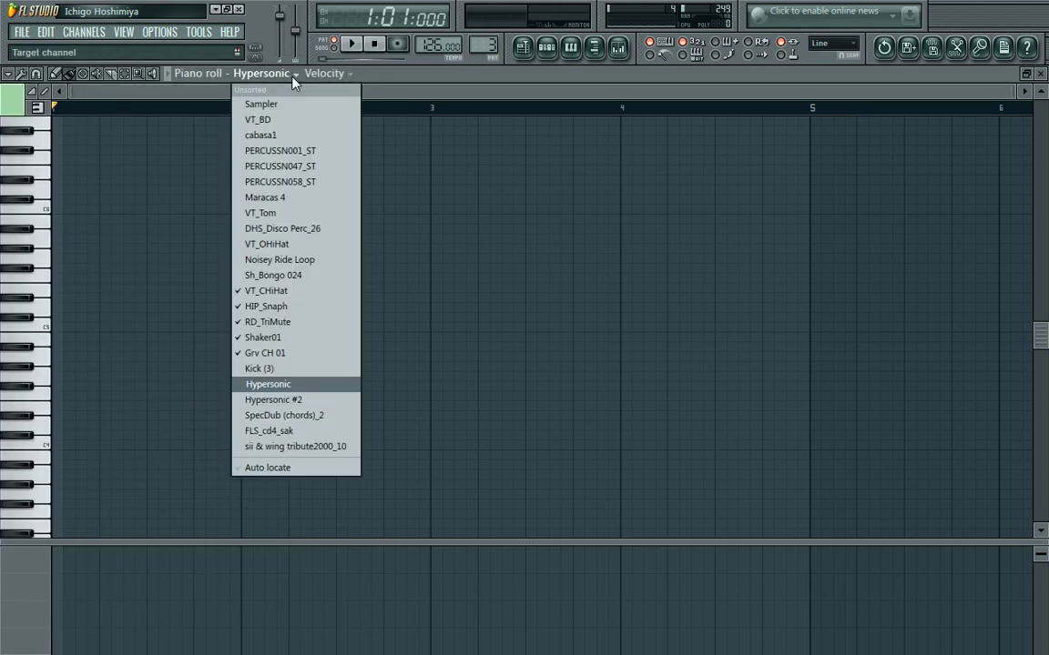
click(291, 290)
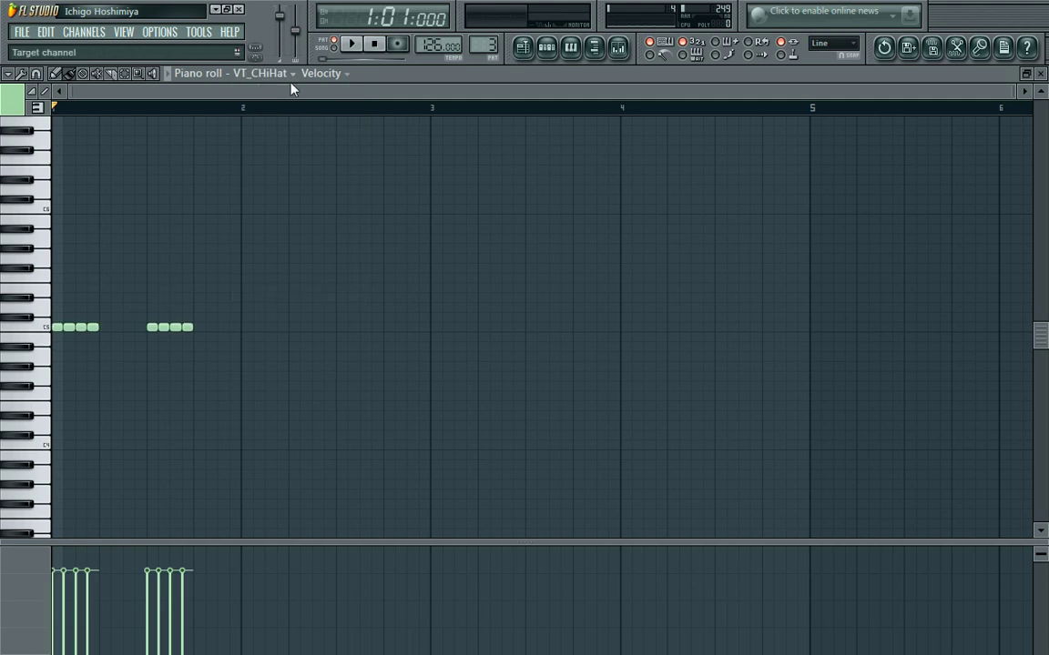
click(47, 326)
Show the HIP_Snaph notes and audition the snap at several pitches.
click(284, 73)
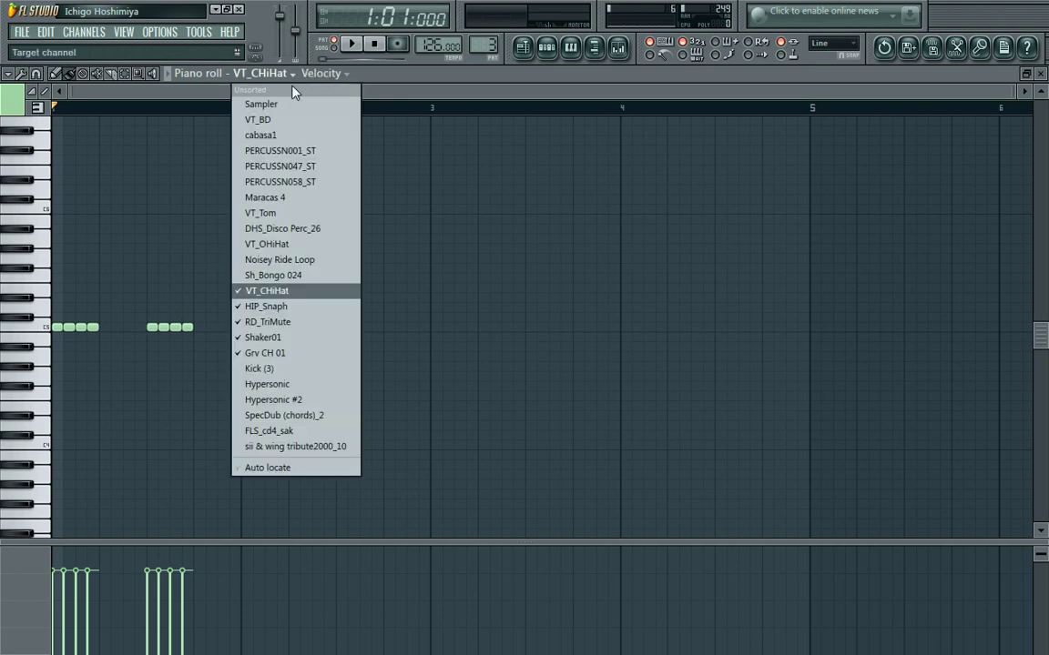
click(290, 306)
click(46, 335)
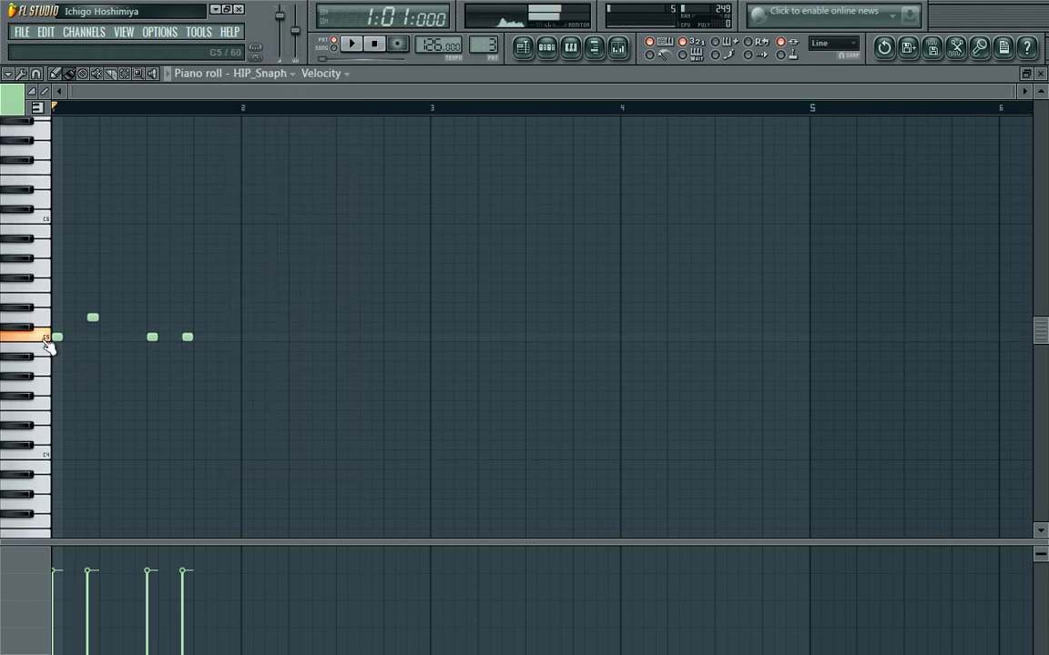
click(43, 314)
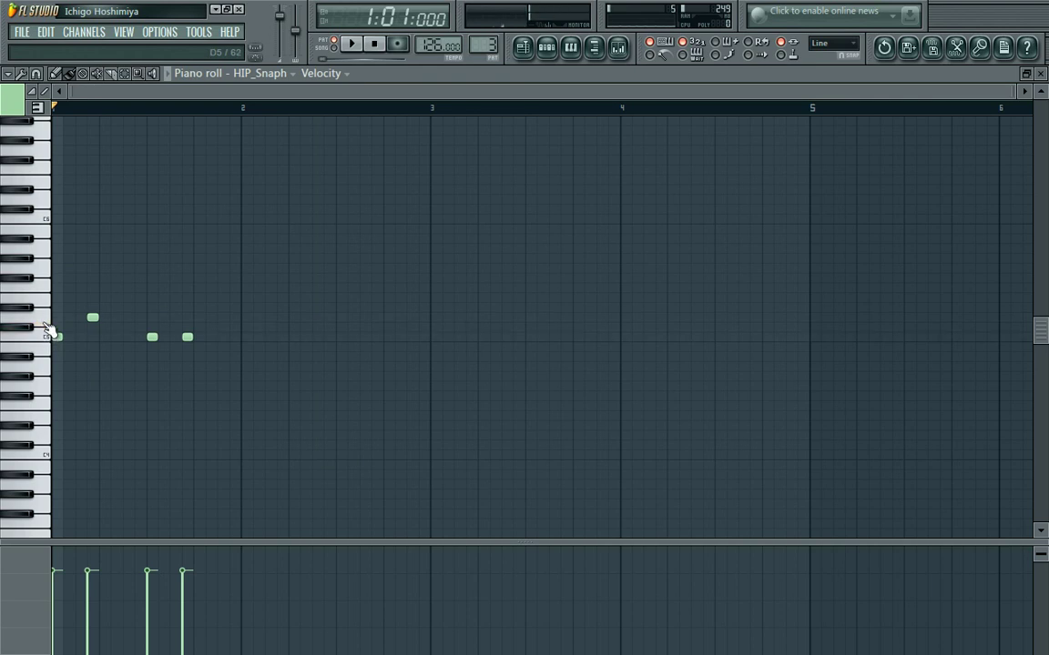
click(41, 294)
Review the RD_TriMute, Shaker01 and Grv CH 01 parts in the piano roll.
click(264, 73)
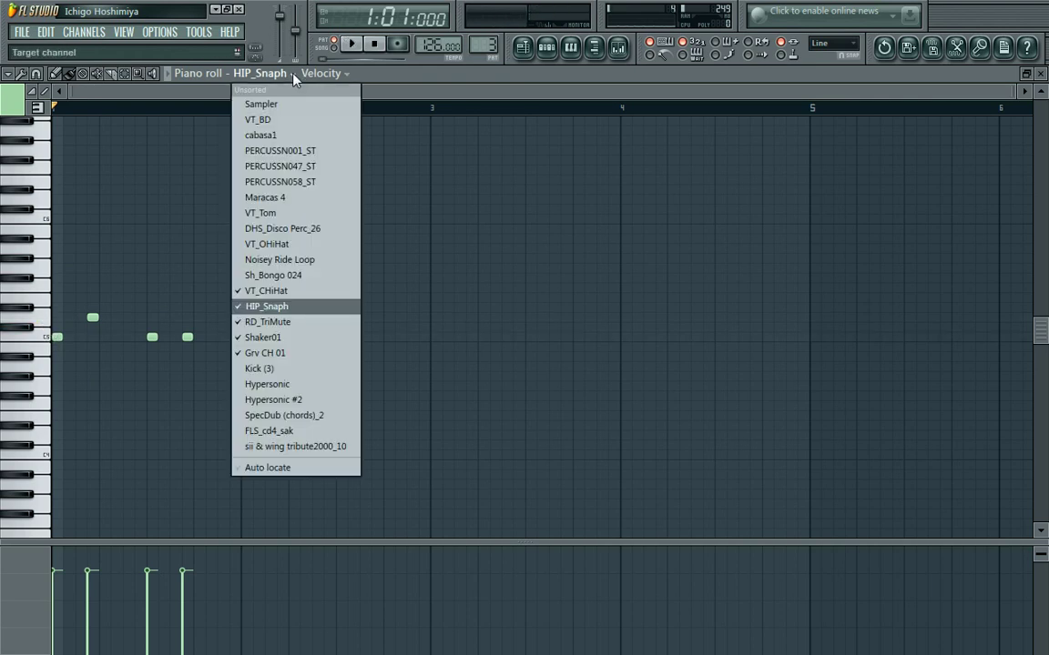
click(290, 319)
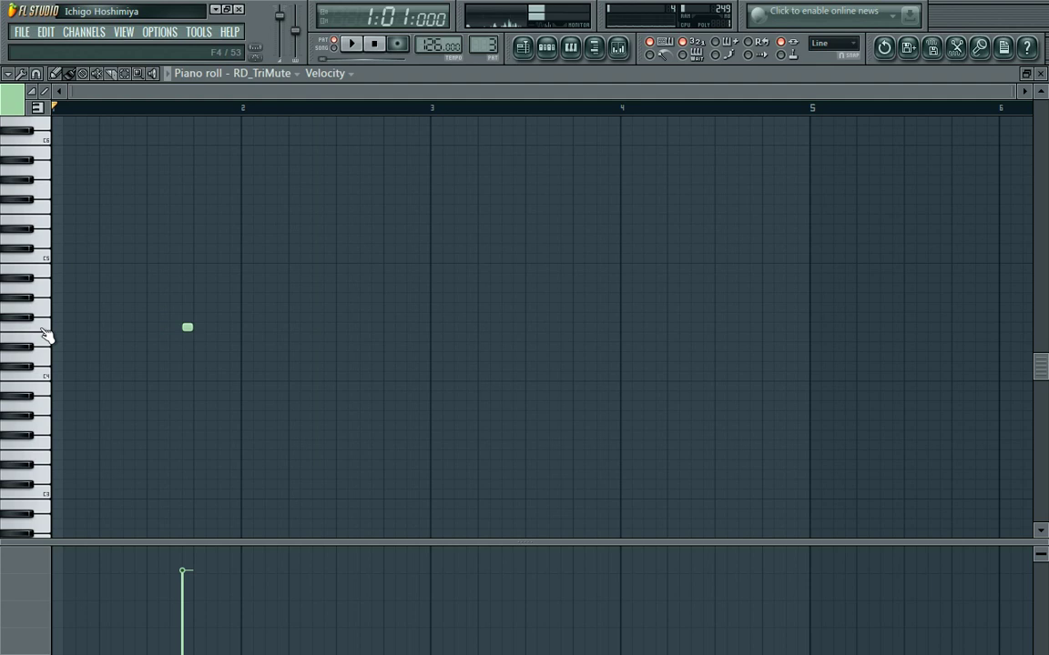
click(295, 73)
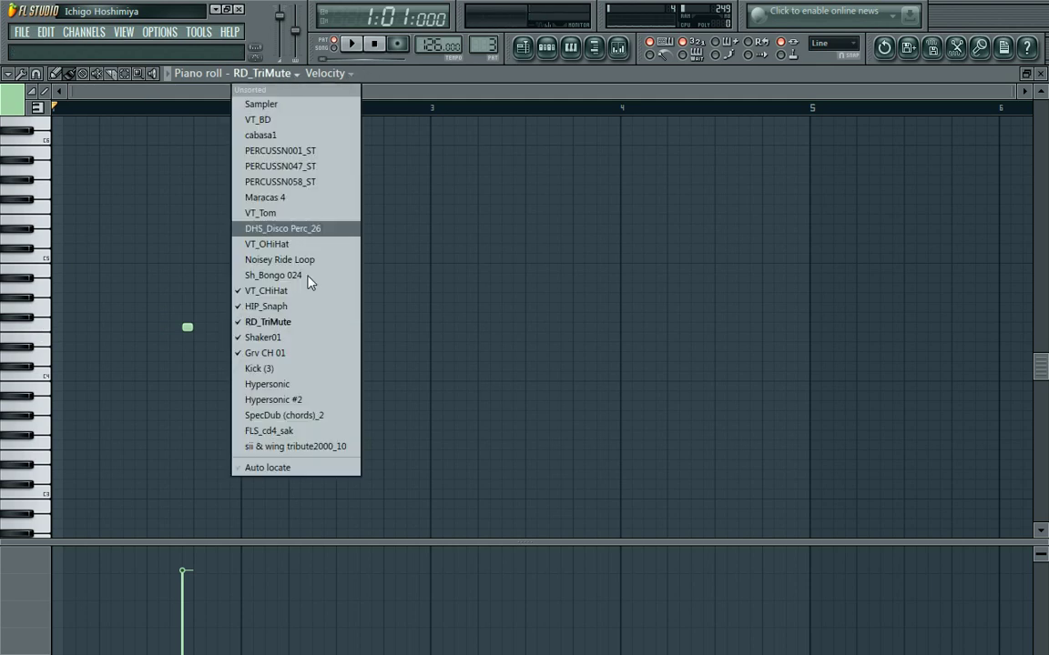
click(296, 337)
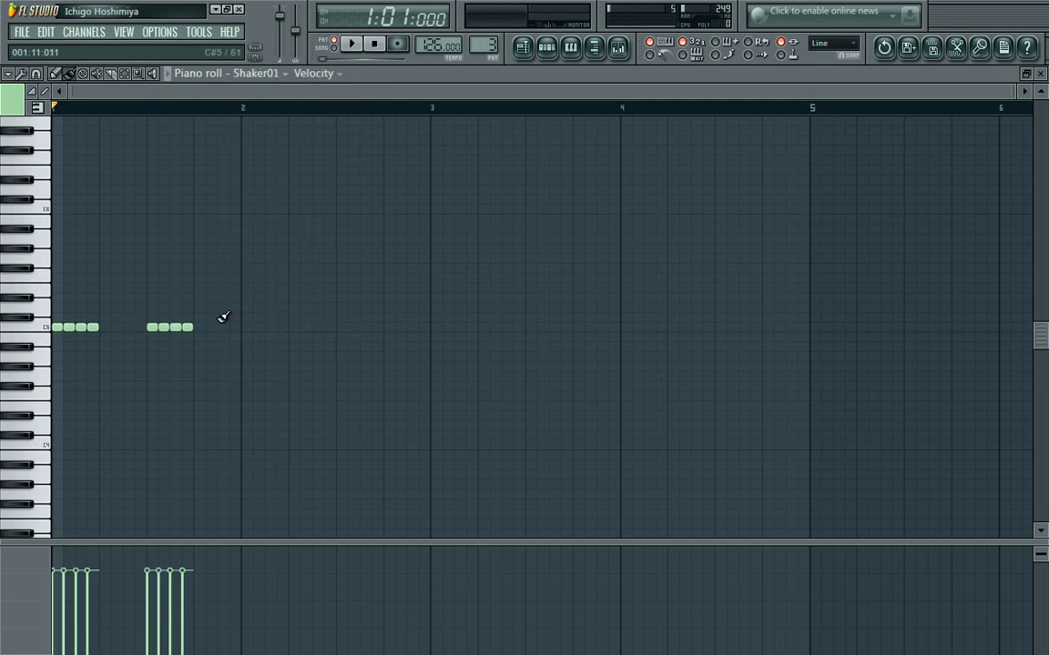
click(275, 77)
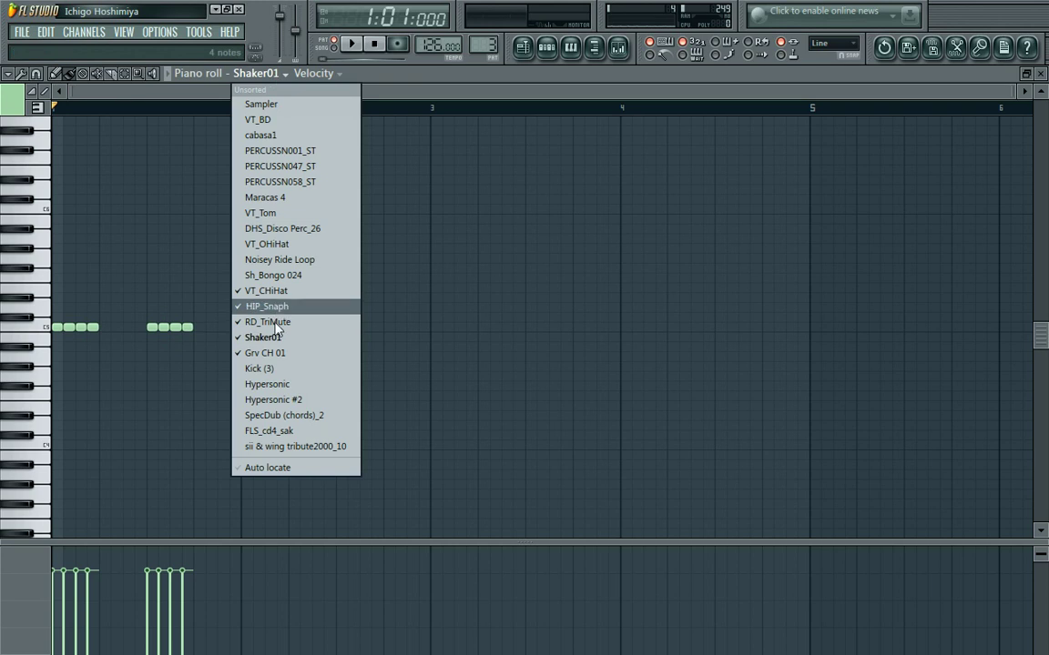
click(280, 352)
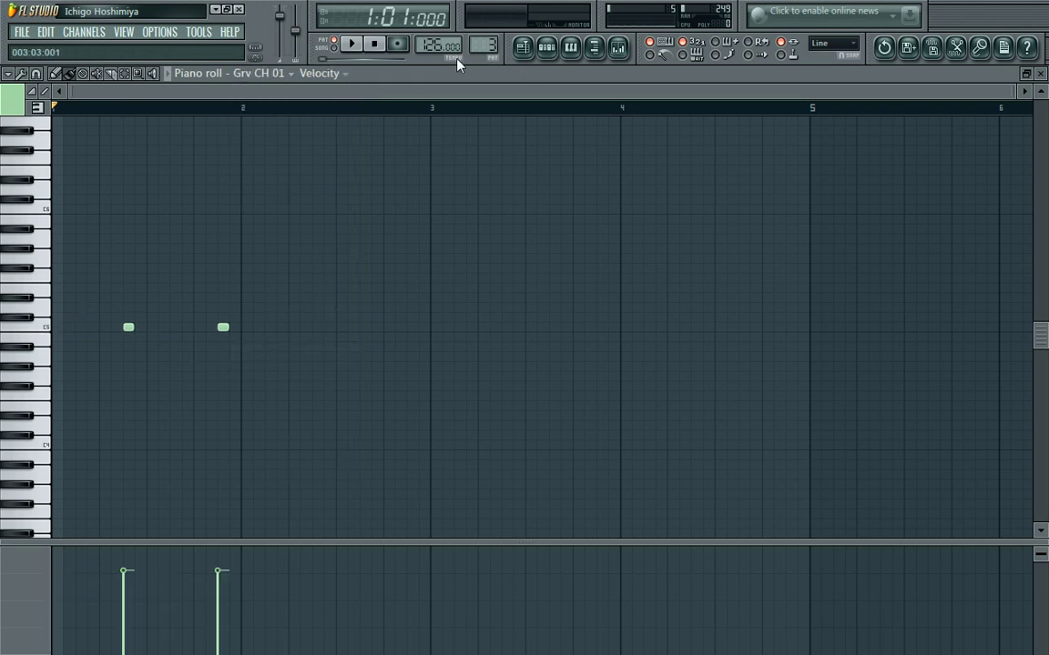
Play Pattern 3 and open the Kick (3) channel in the piano roll.
click(548, 51)
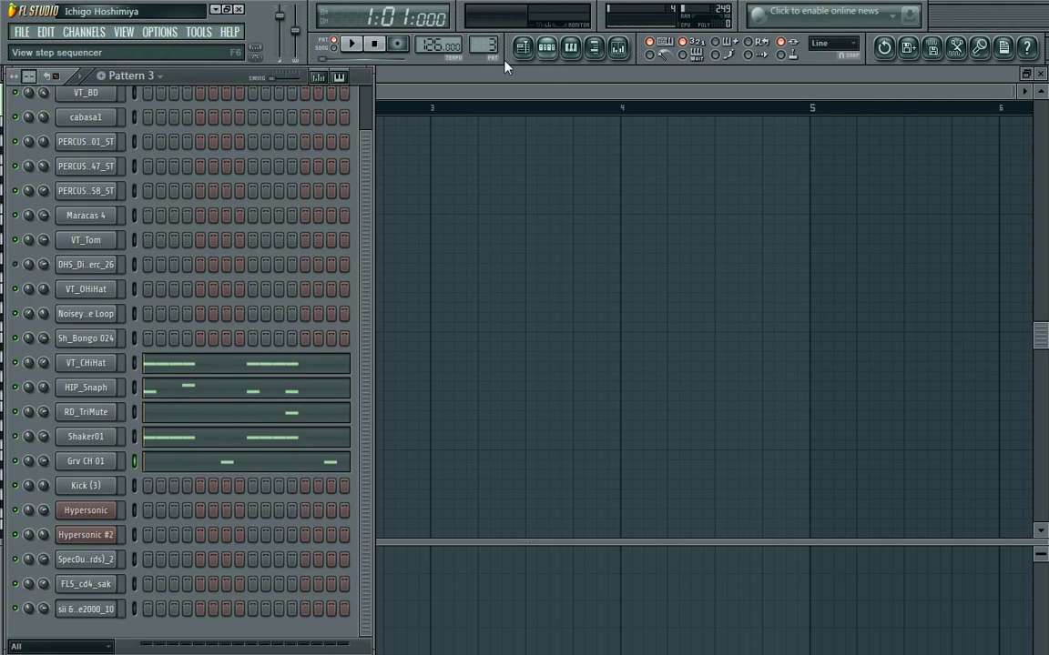
click(352, 52)
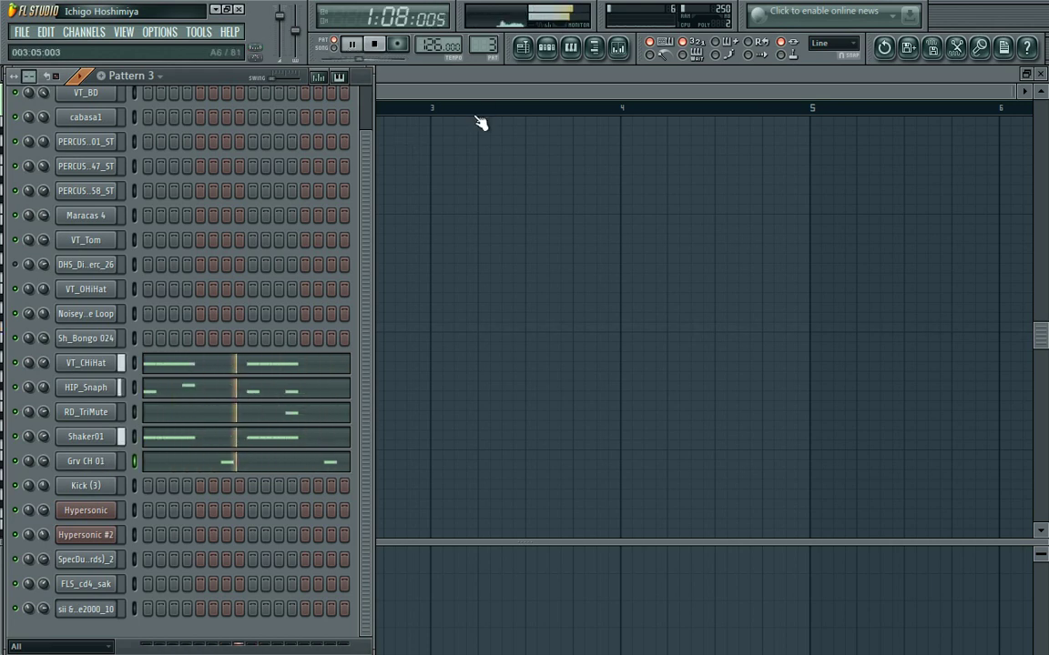
key(F7)
click(232, 76)
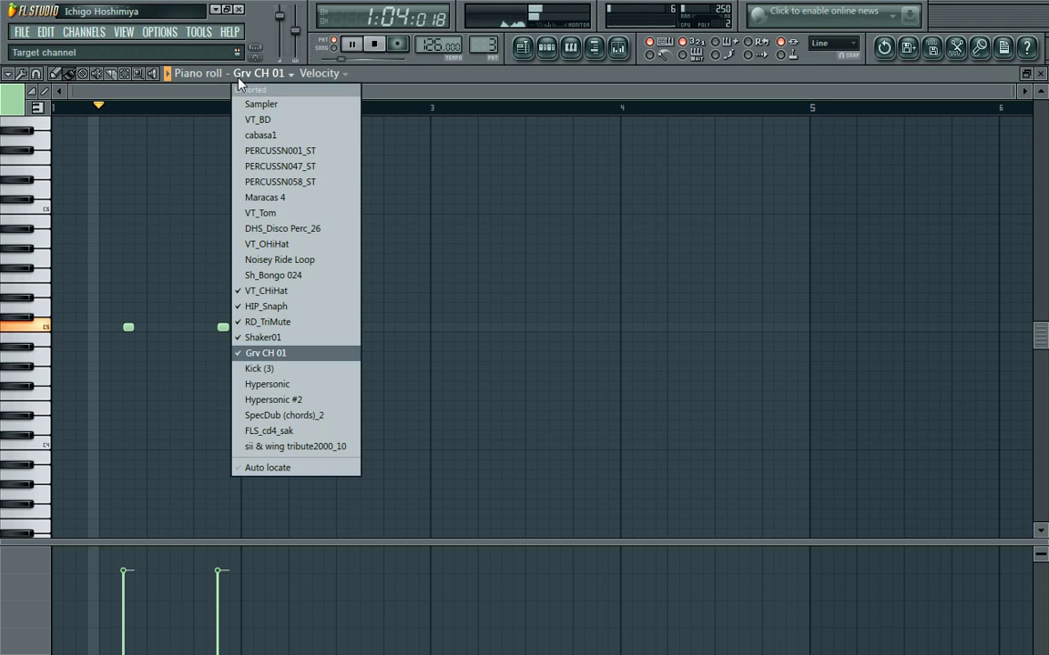
click(264, 367)
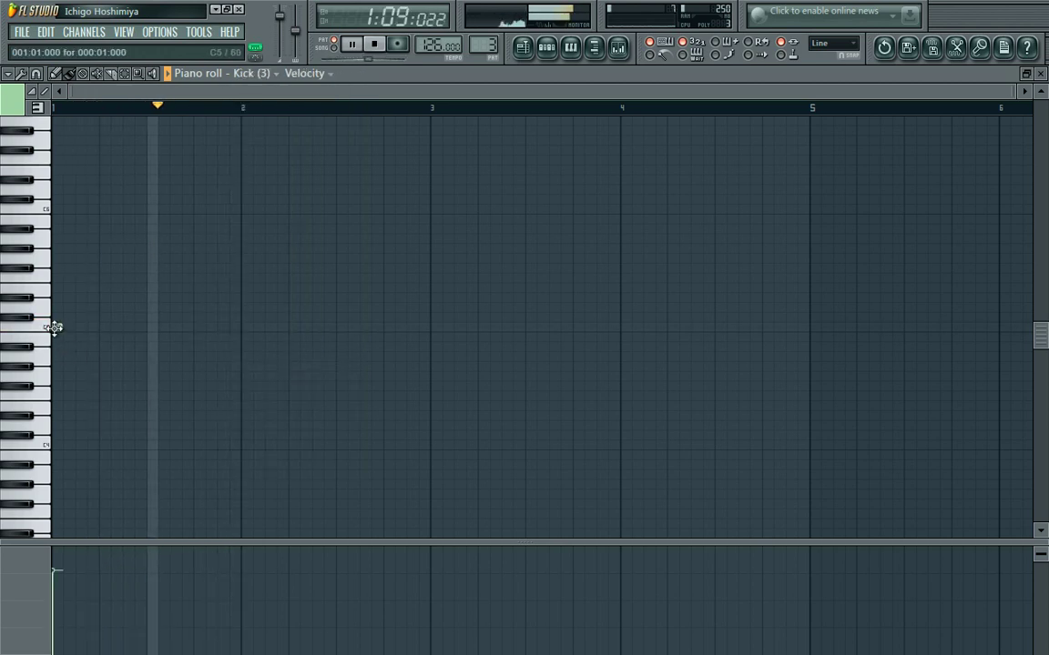
Draw four evenly spaced kick notes on C5 across bar 1.
click(57, 327)
click(105, 327)
click(152, 327)
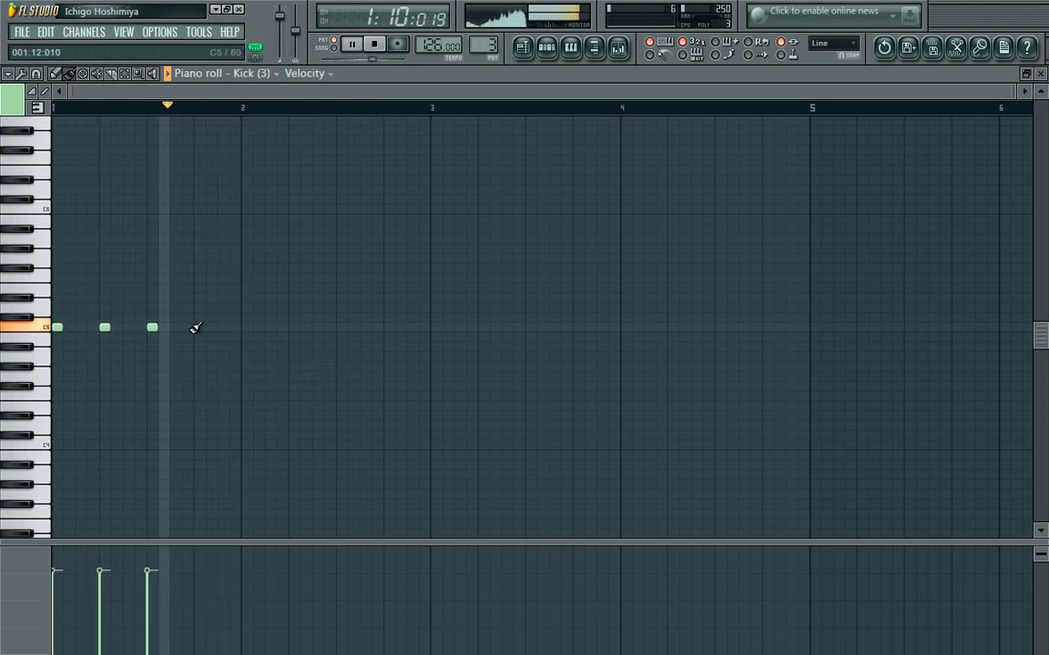
click(200, 327)
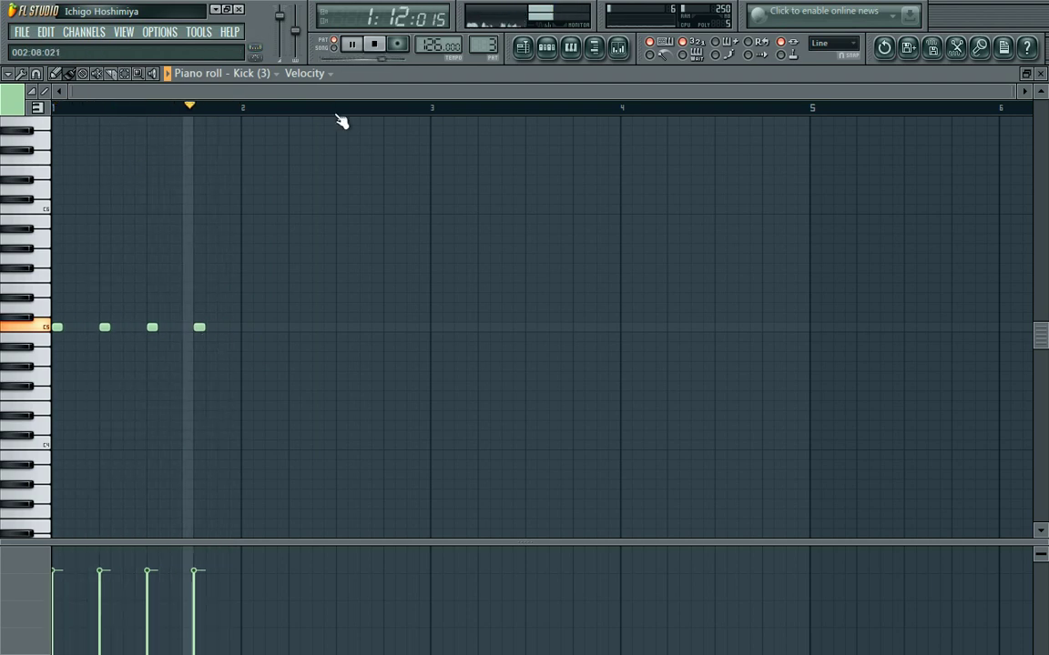
Stop FL playback, play then pause reference Track 8, and play the four-kick pattern.
click(374, 45)
key(super)
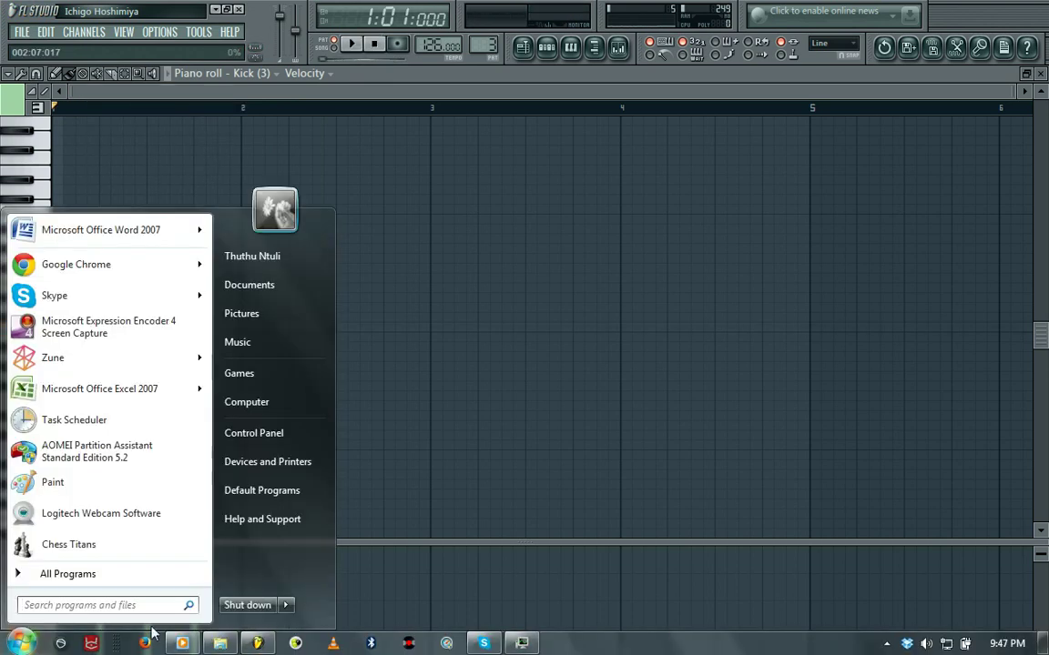
key(Escape)
click(138, 483)
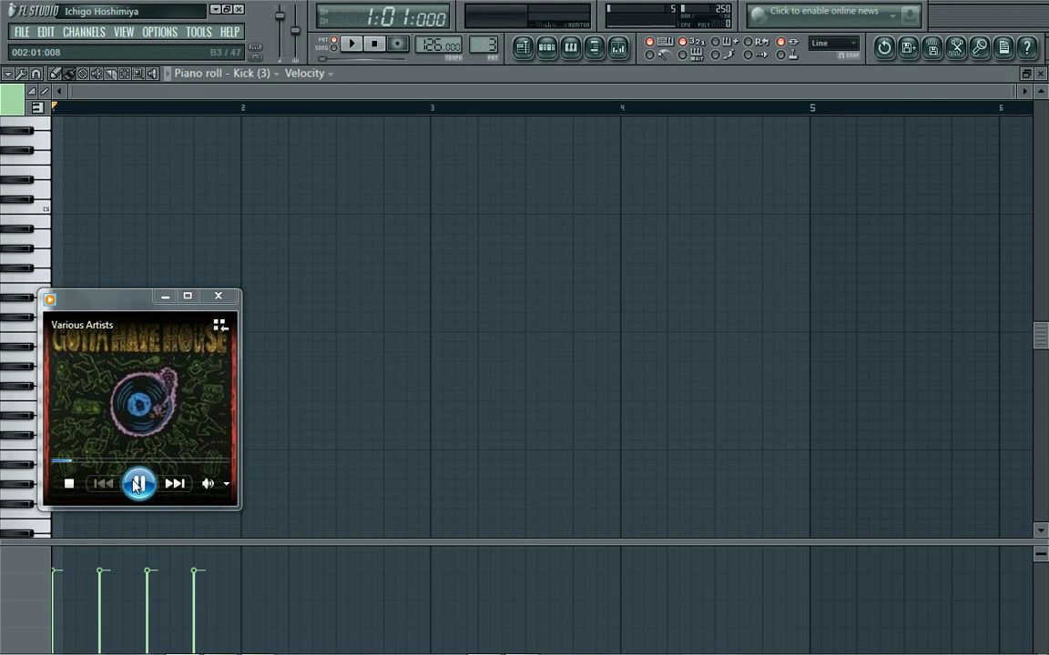
click(135, 484)
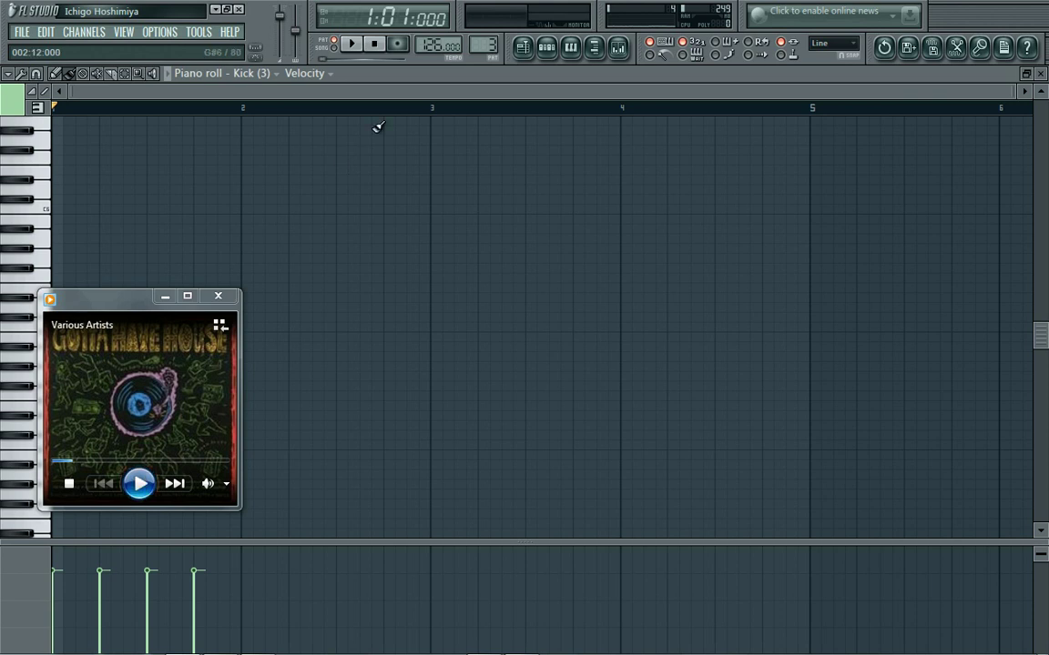
click(351, 44)
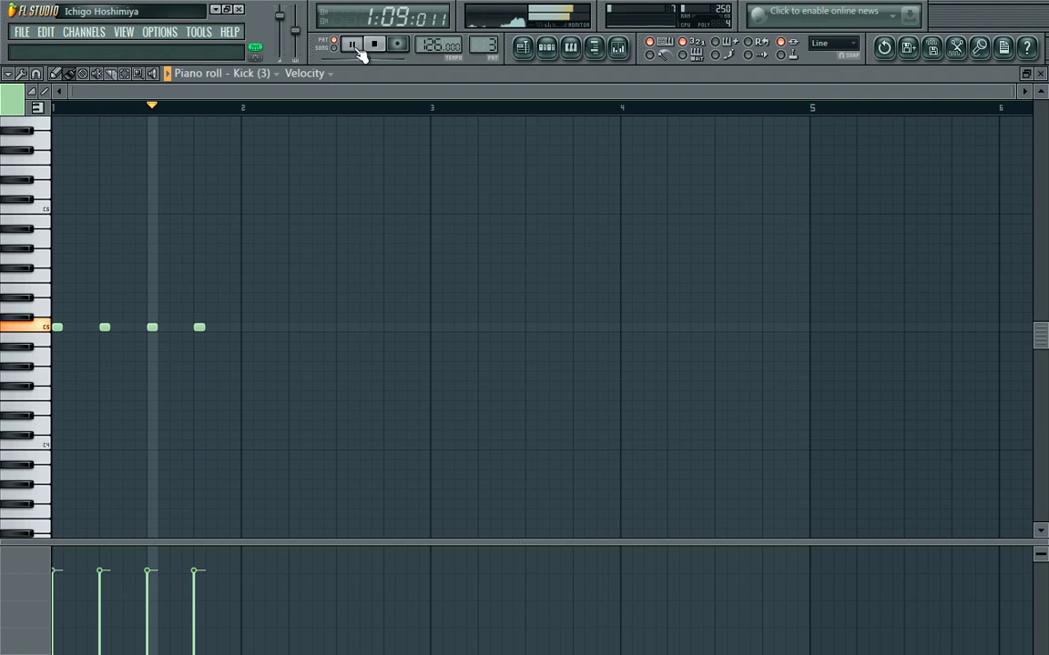
Open HIP_Snaph in the piano roll and stack C#5, D5 and D#5 on its fourth hit.
click(549, 51)
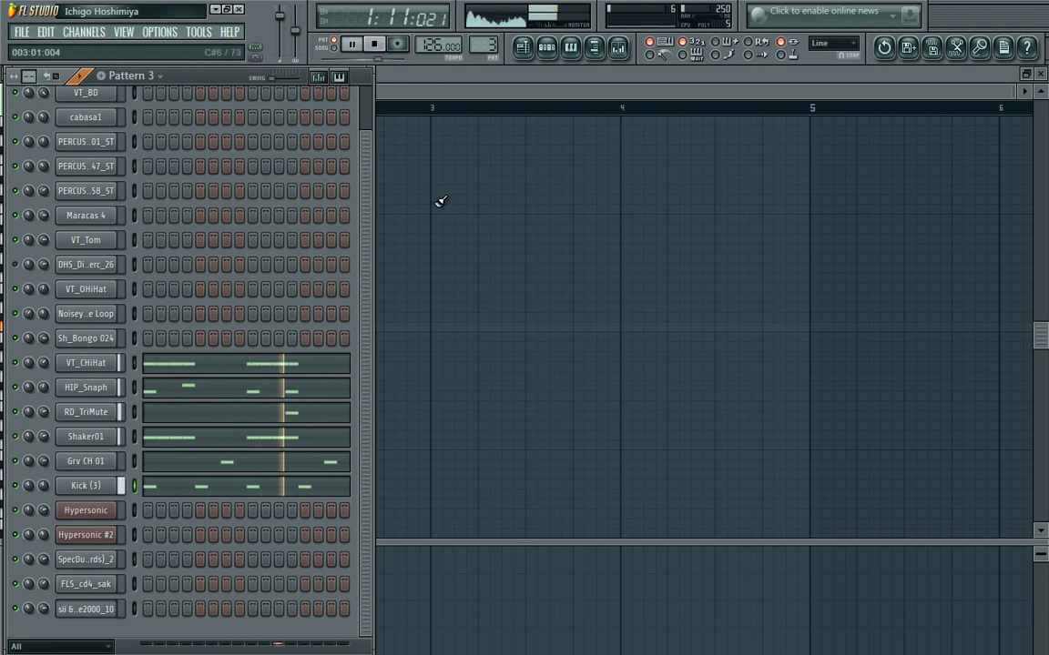
click(282, 392)
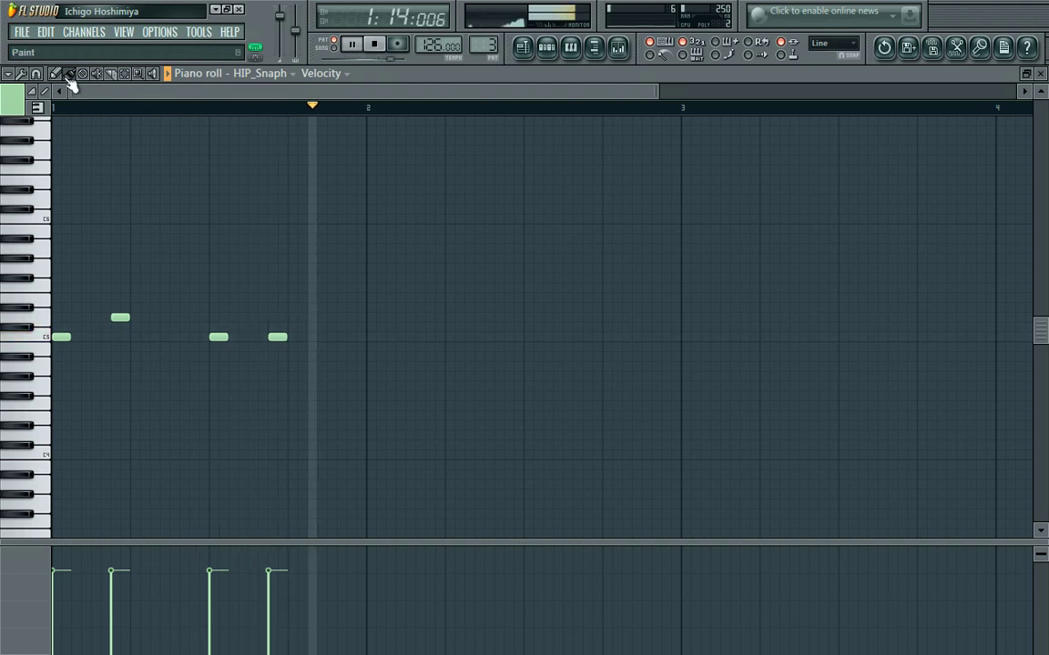
click(271, 330)
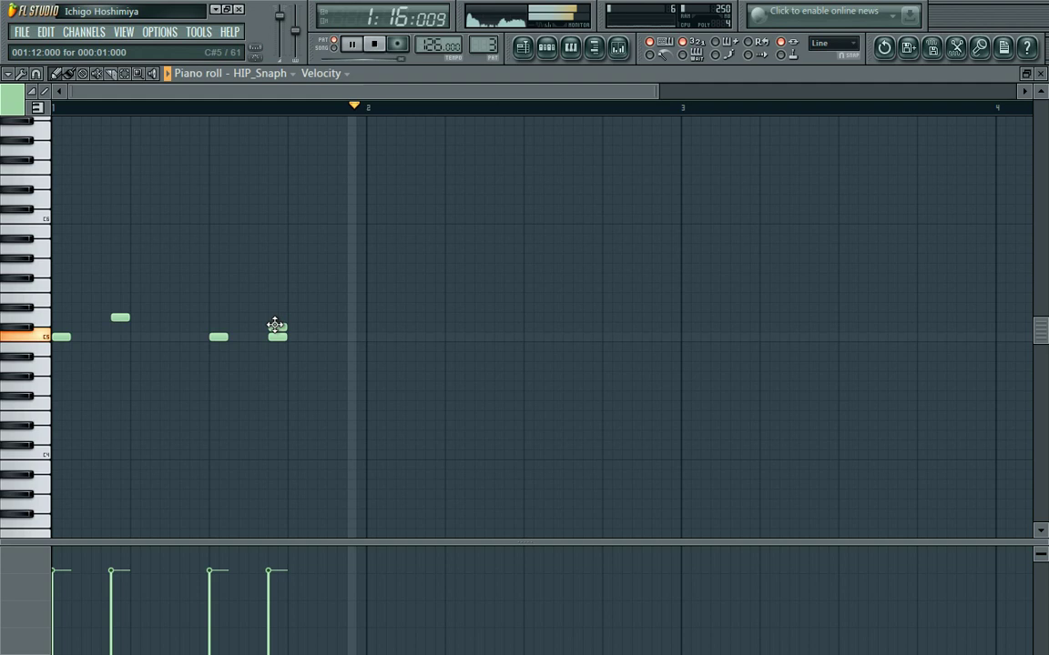
click(278, 319)
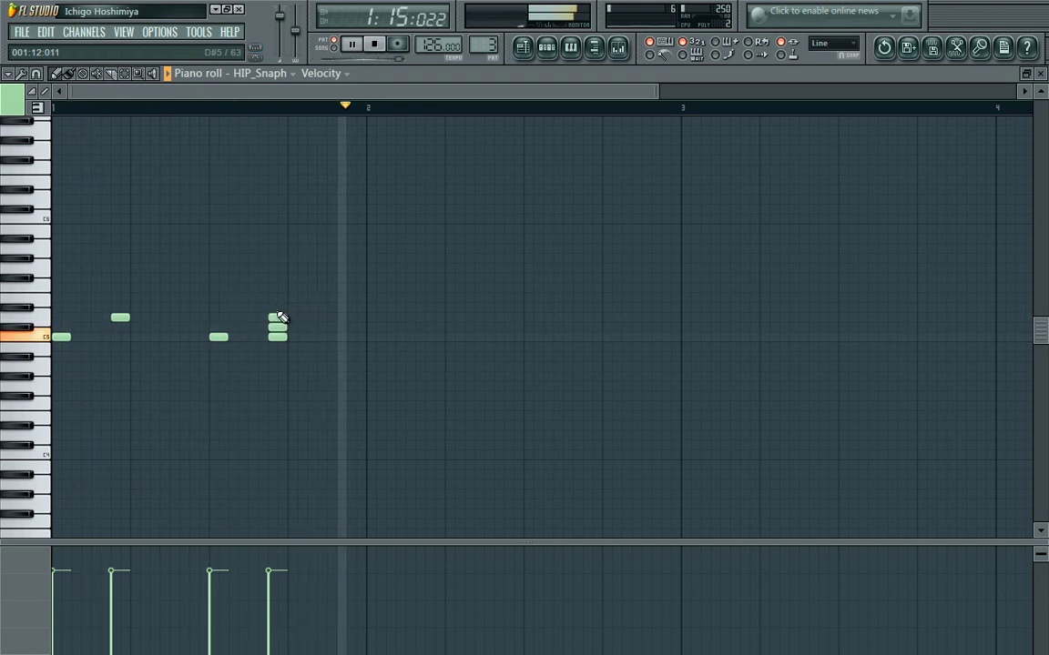
click(280, 309)
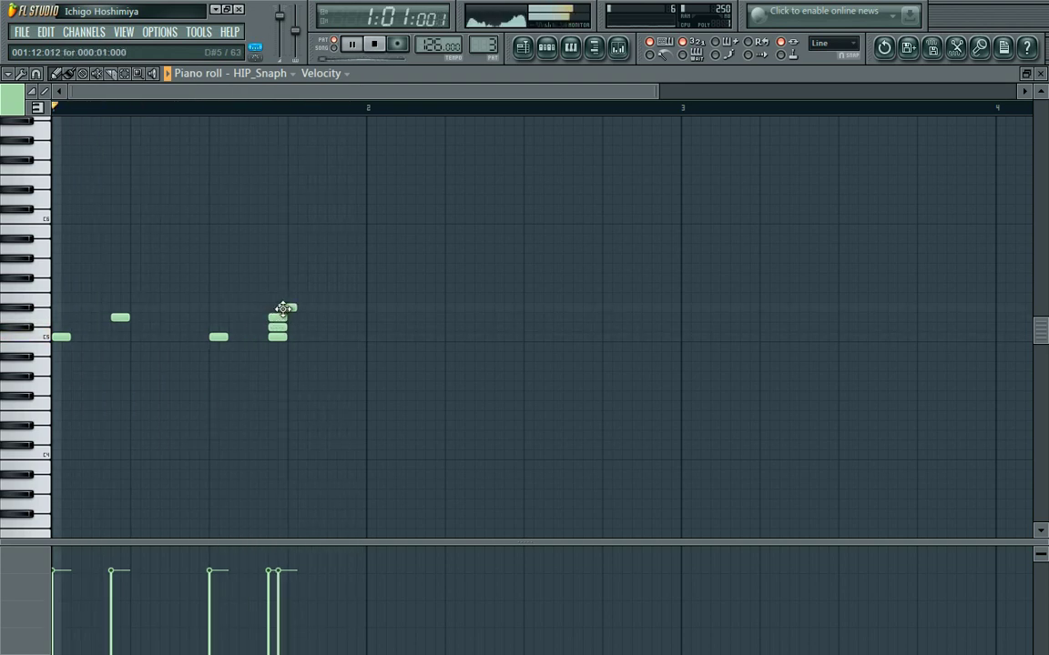
Try B4 and A#4 instead, delete all stacked extras, and stop playback.
right_click(286, 308)
click(277, 346)
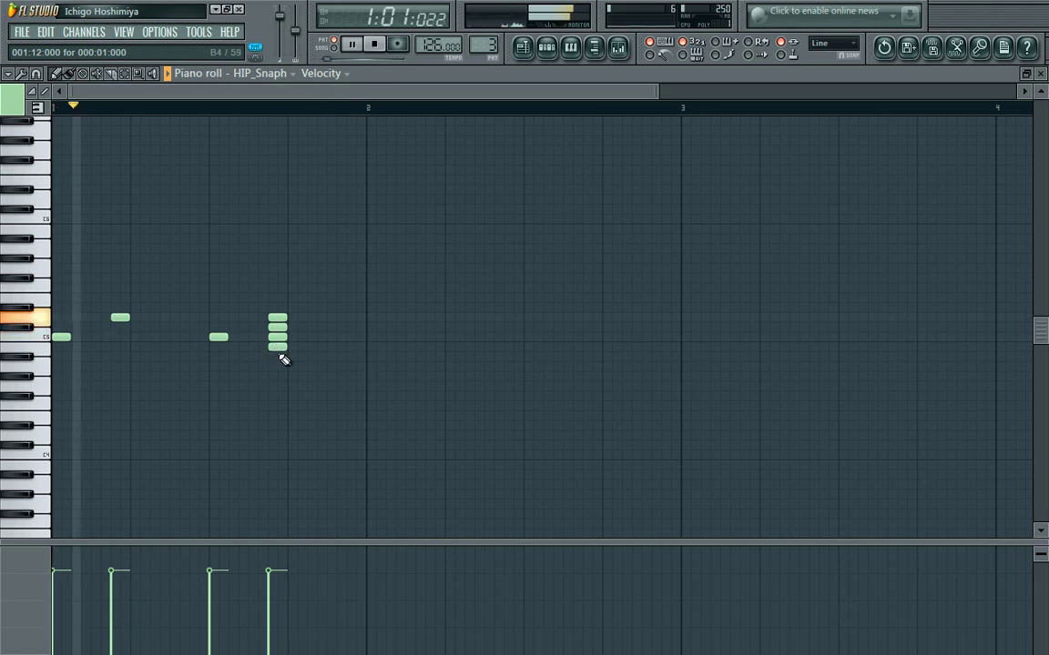
click(277, 357)
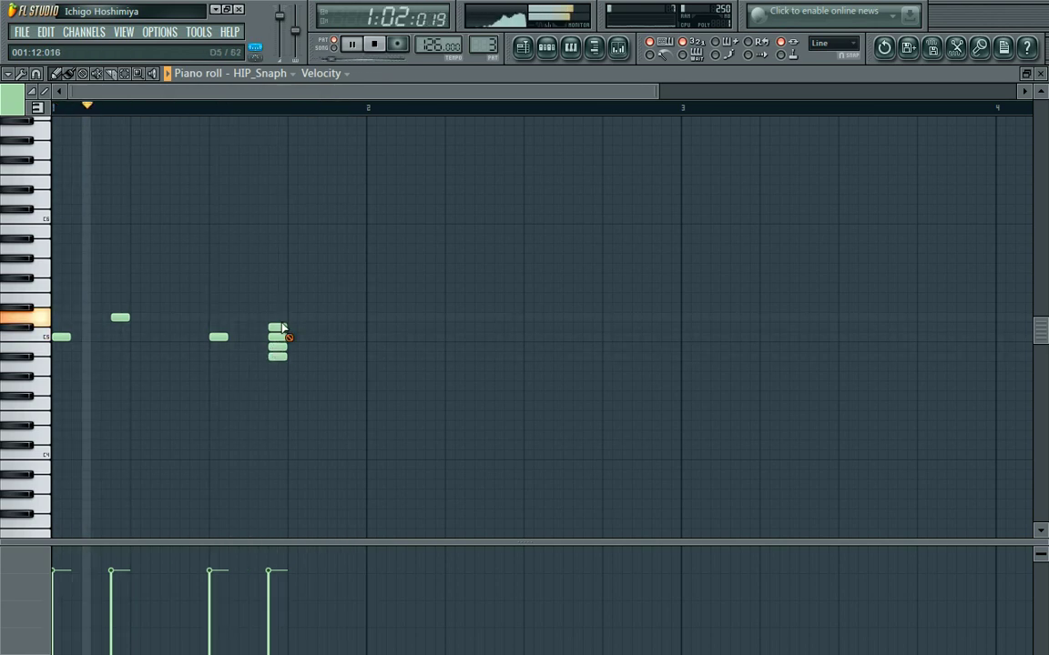
right_click(281, 328)
right_click(278, 356)
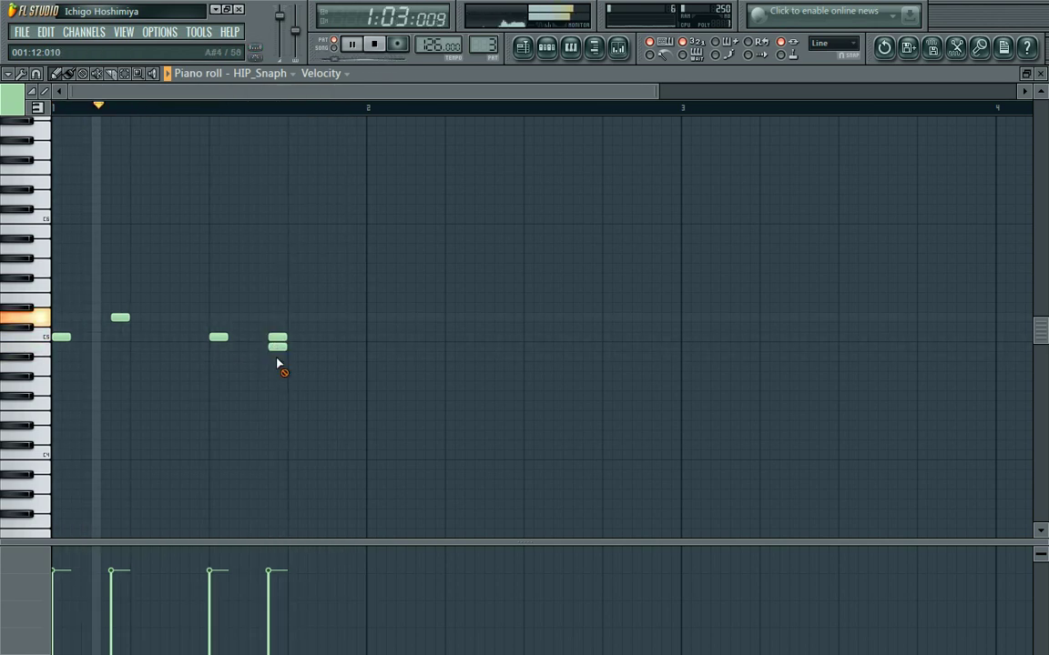
right_click(278, 347)
key(space)
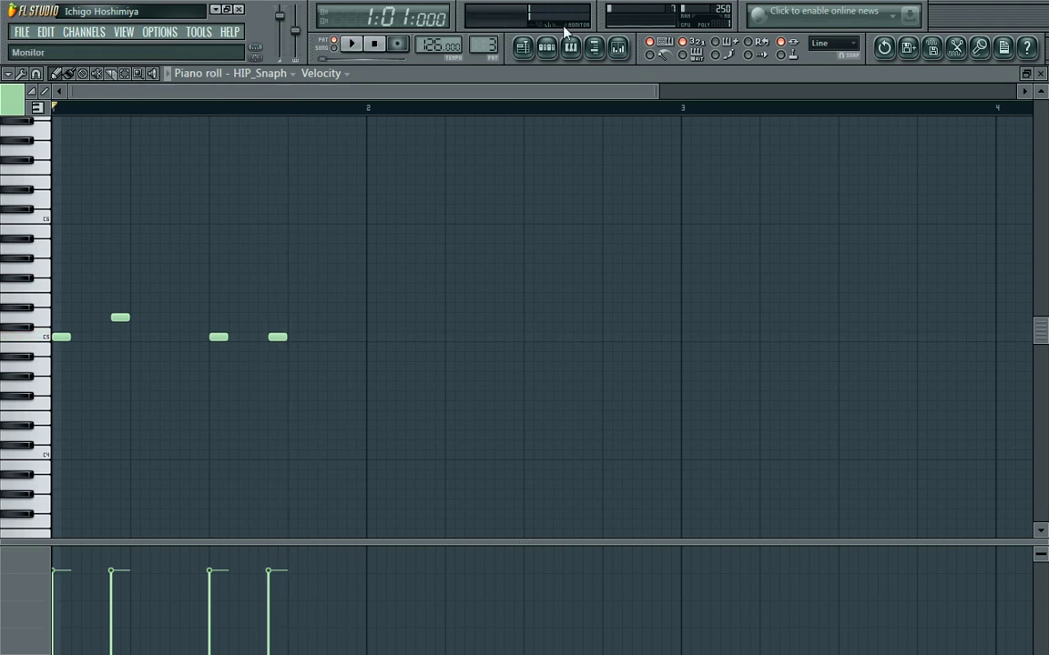
Load RD_Clap from the browser into a new channel and draw one clap on C5.
click(547, 46)
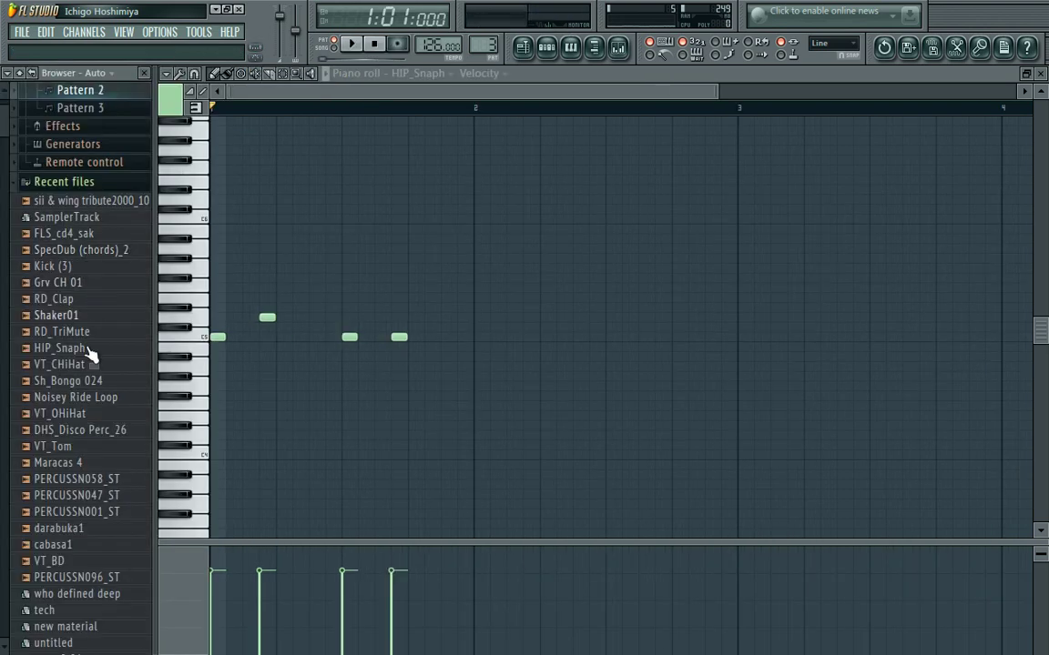
right_click(56, 300)
click(123, 311)
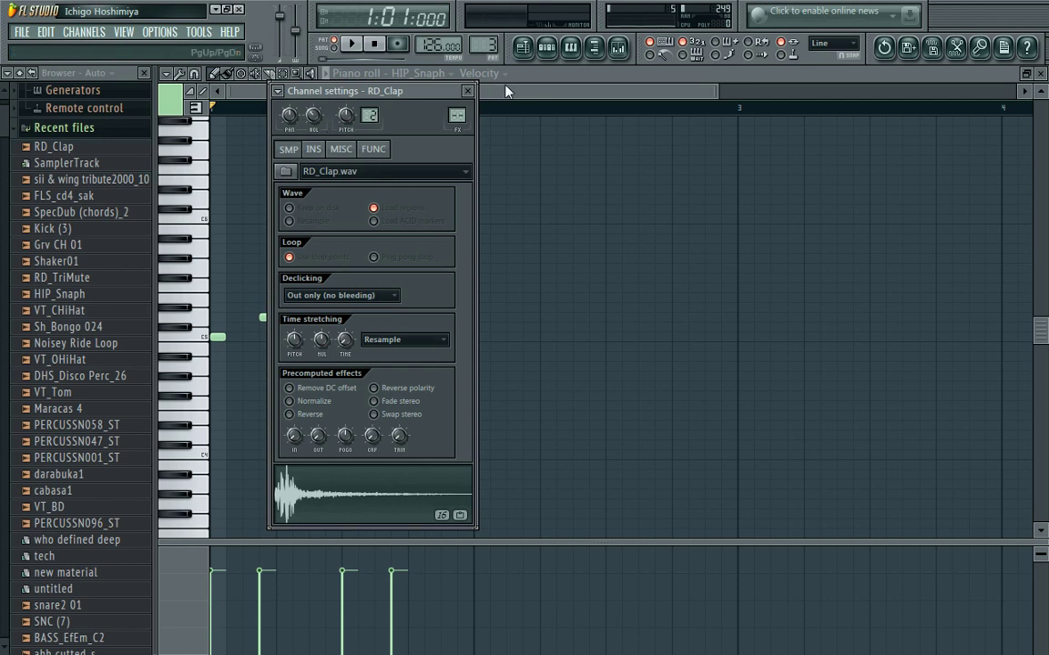
click(467, 91)
click(428, 74)
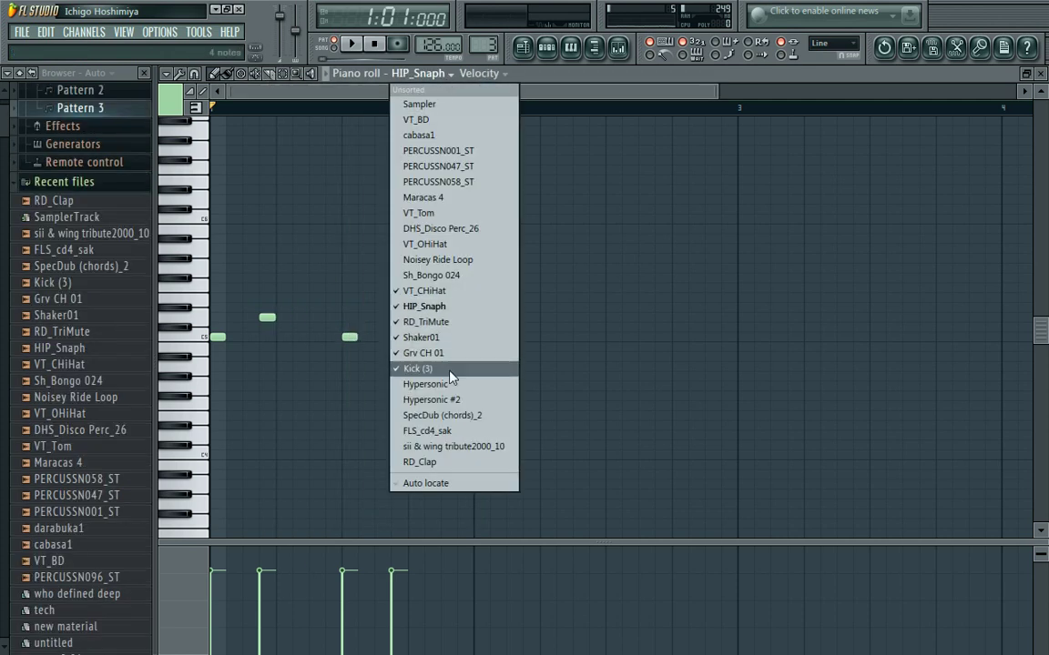
click(451, 463)
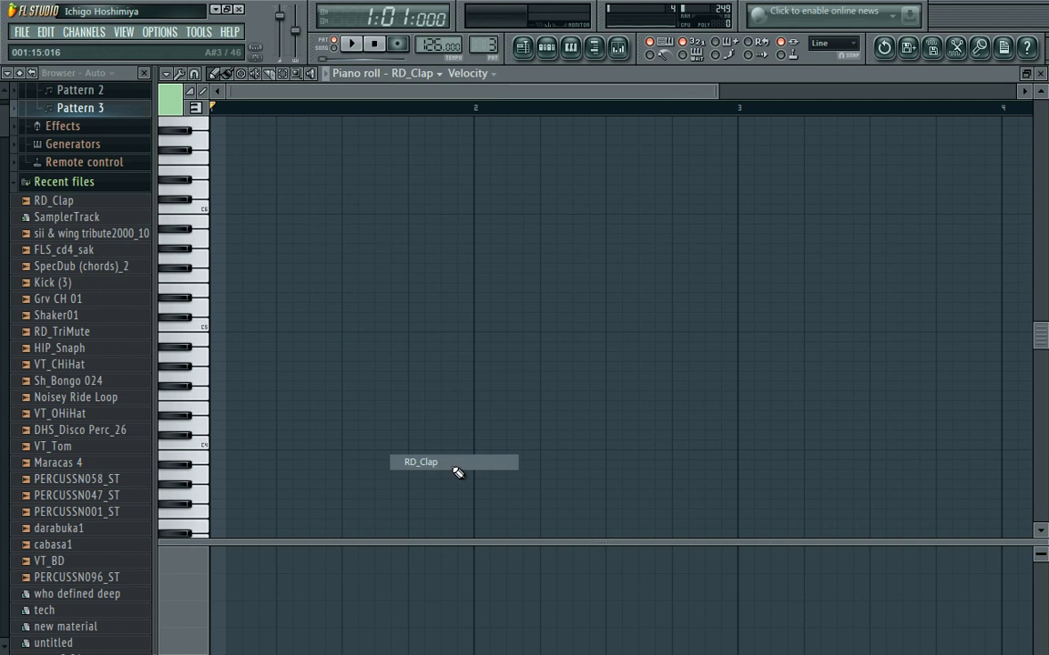
click(394, 327)
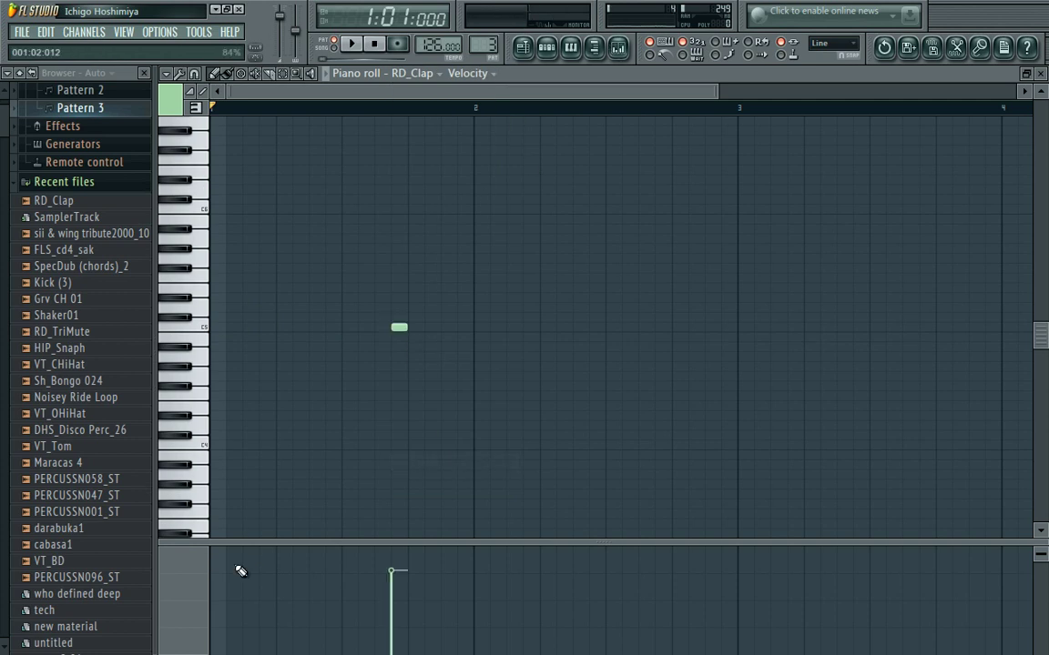
key(super)
Replay reference Track 8 in Media Player, then play the pattern with the new clap.
click(172, 648)
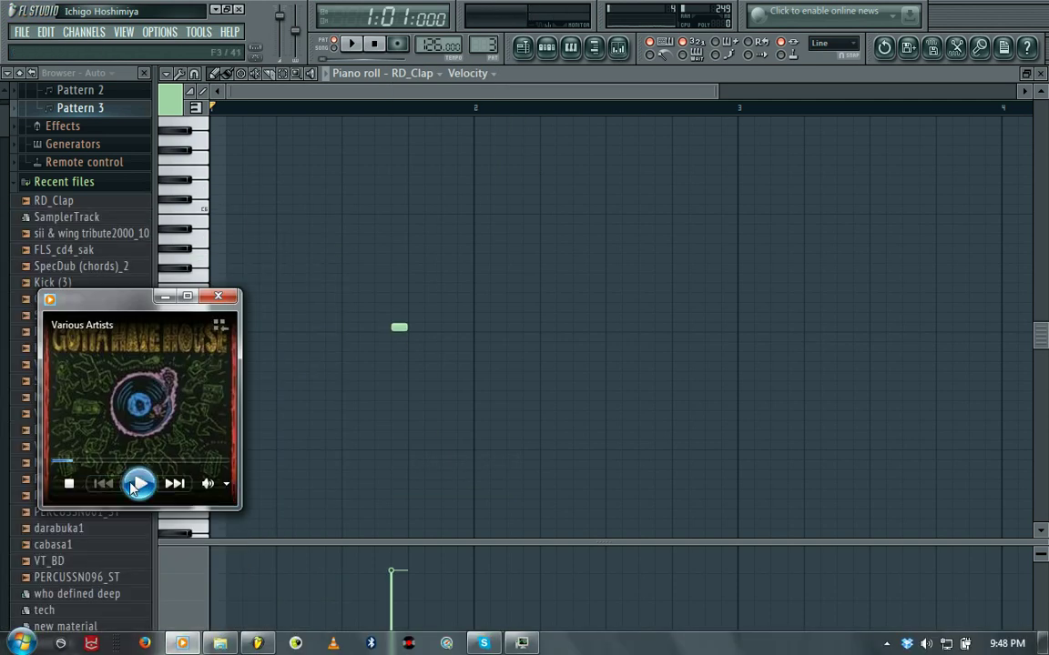
click(137, 485)
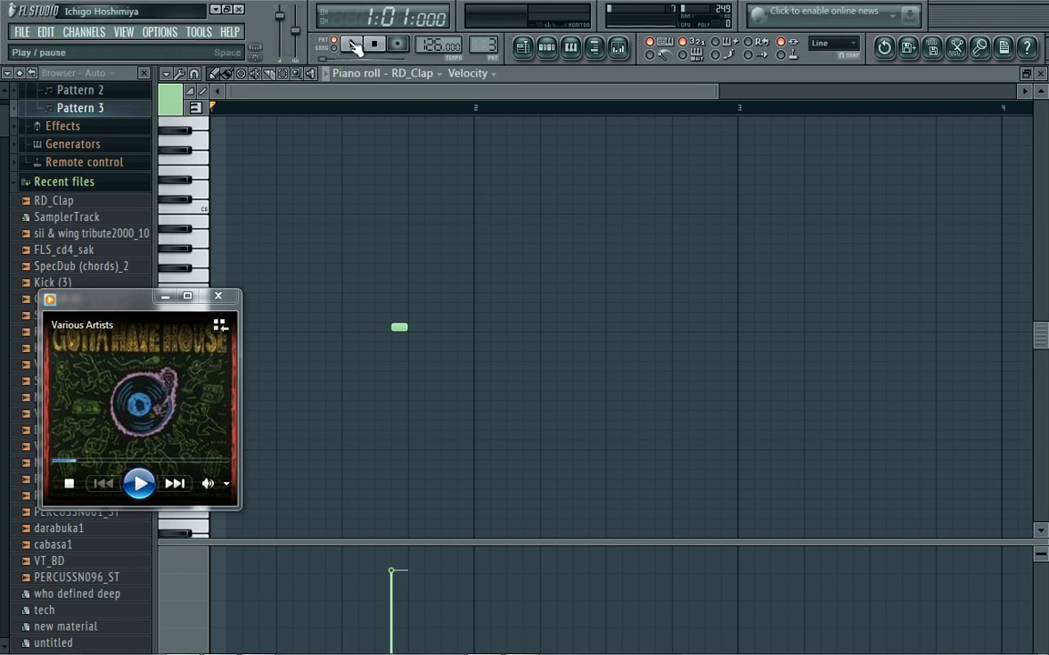
click(354, 45)
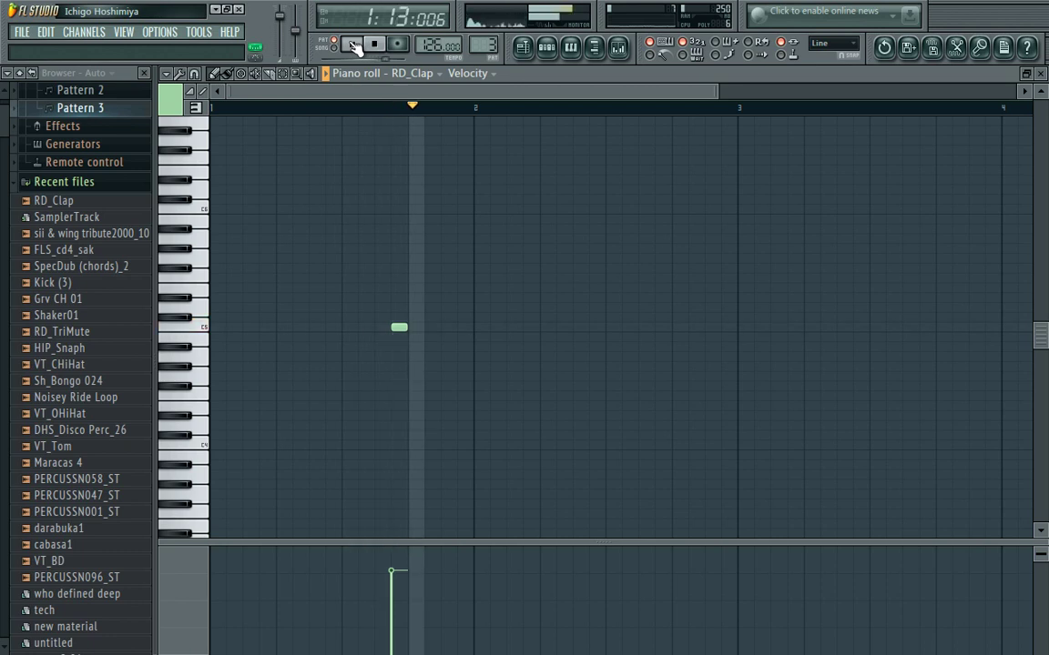
Check RD_Clap settings, nudge the clap slightly earlier, stop playback, and scroll to Pattern 2.
click(546, 47)
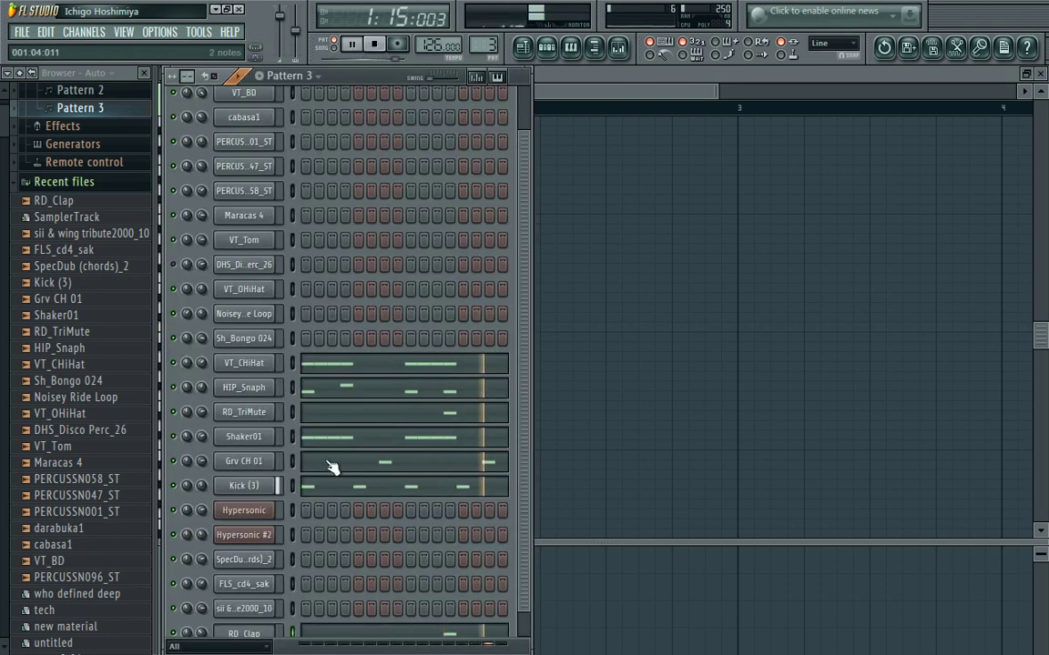
click(257, 635)
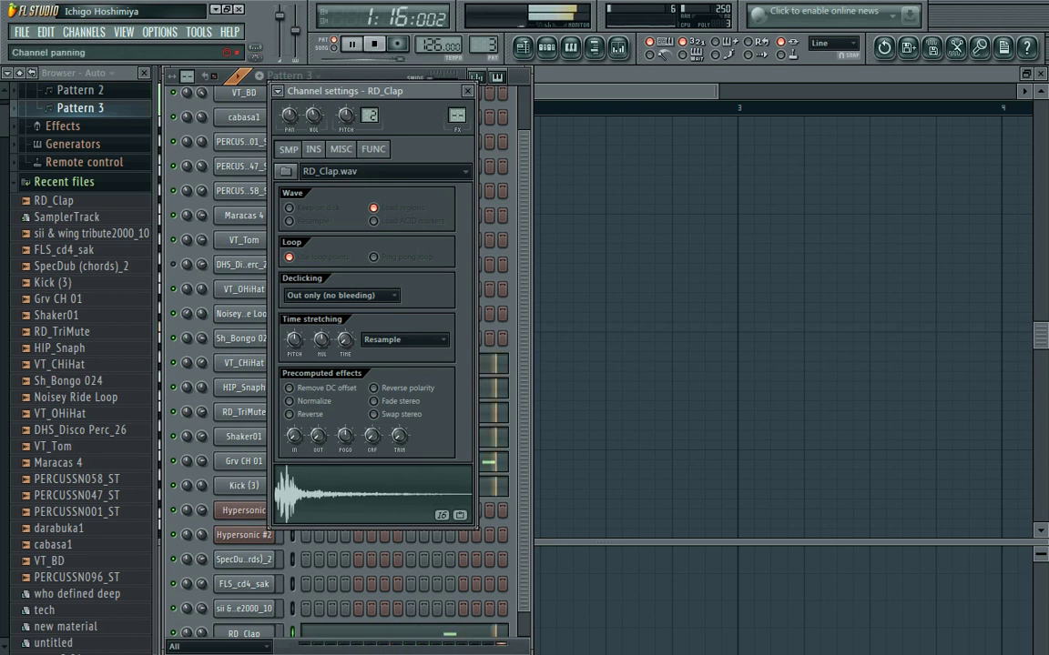
click(544, 100)
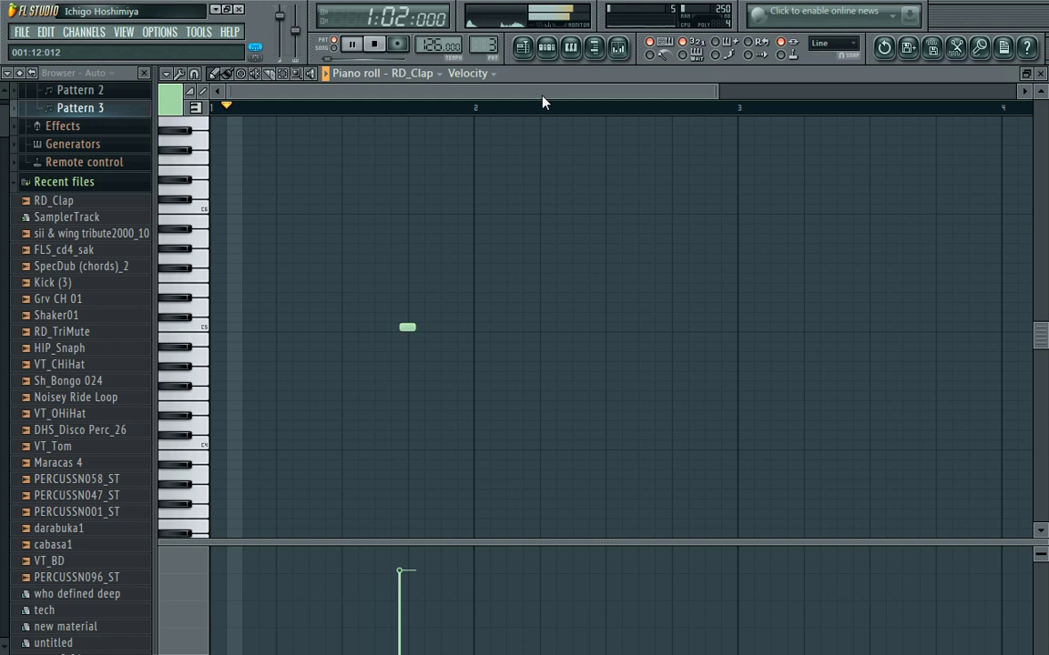
key(shift+Left)
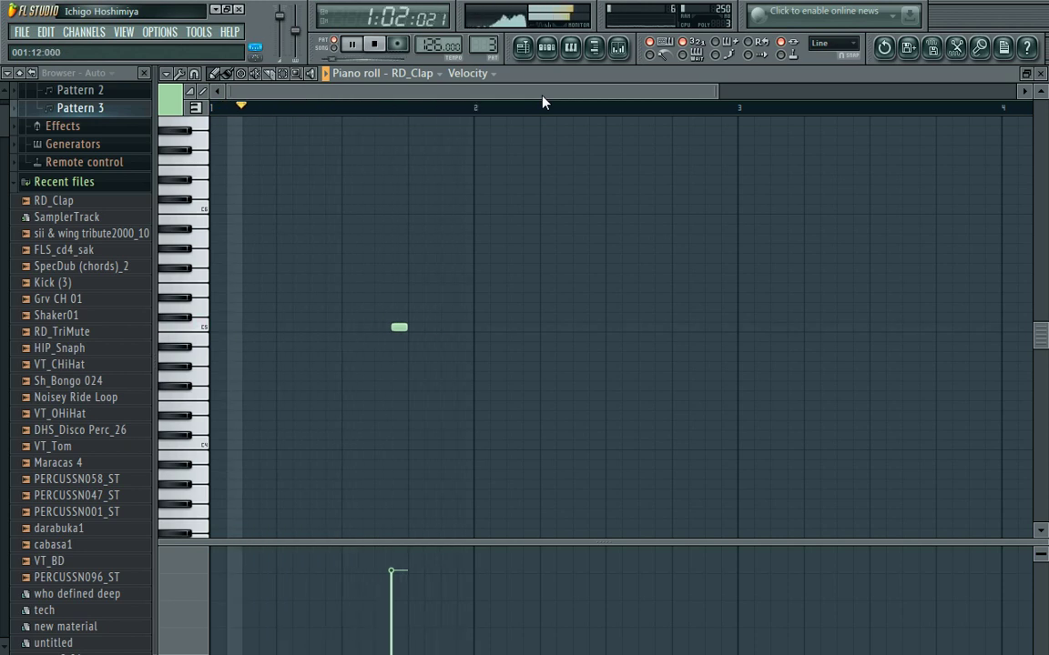
drag(715, 91, 485, 142)
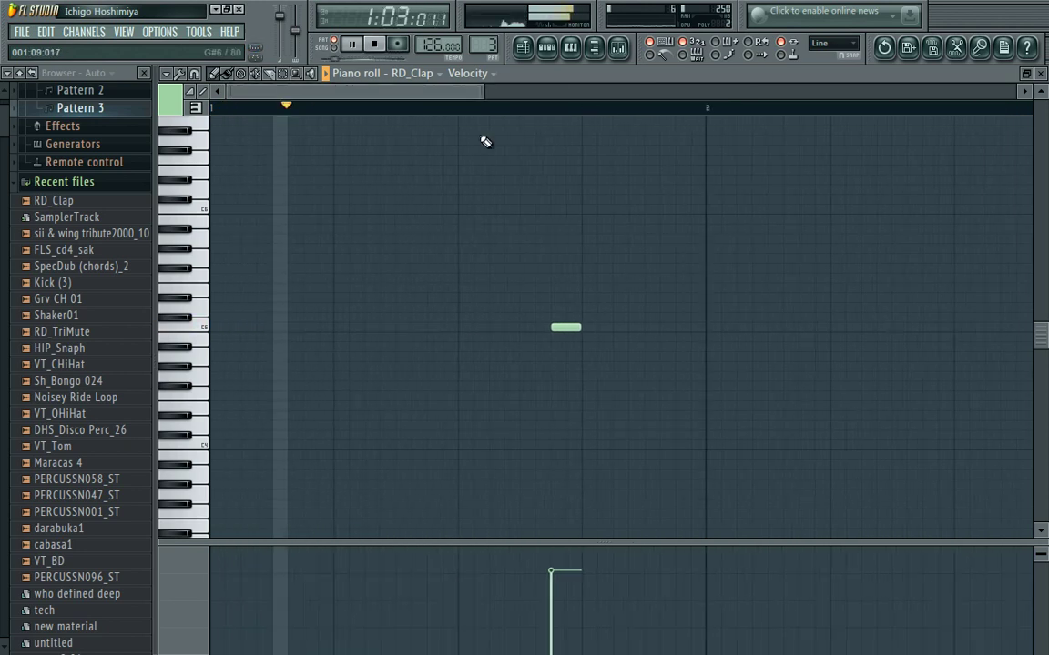
click(374, 43)
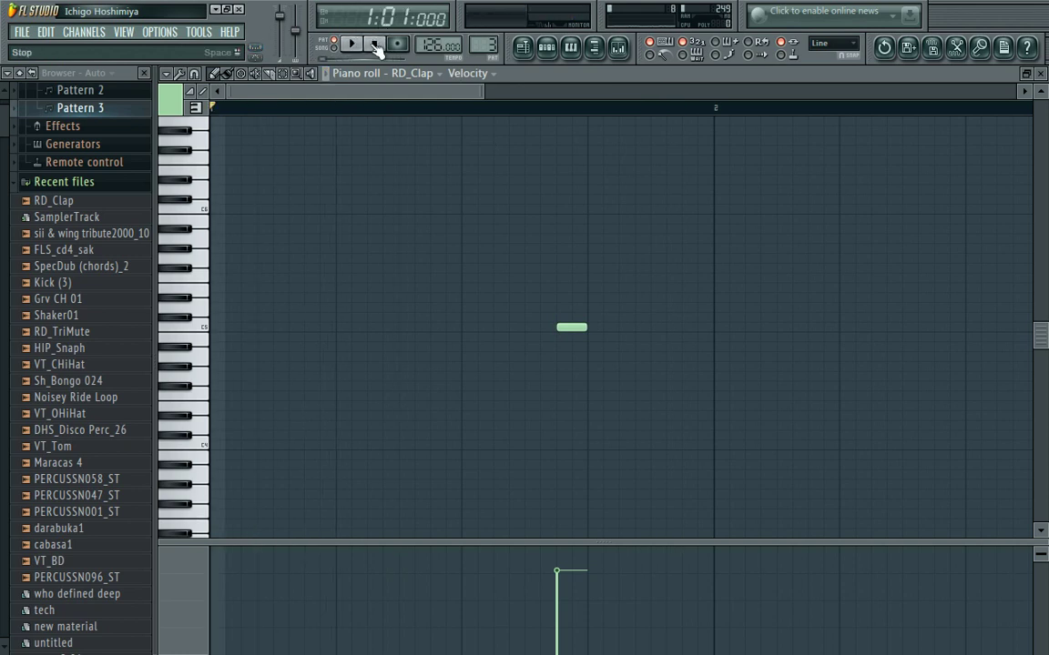
click(544, 48)
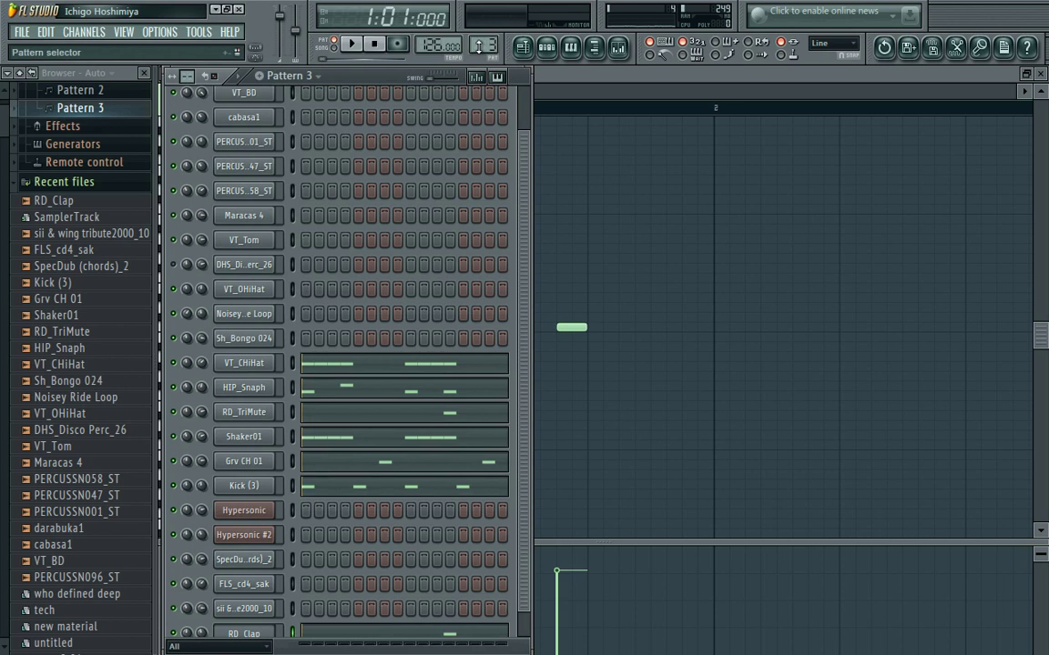
scroll(485, 43, down, 1)
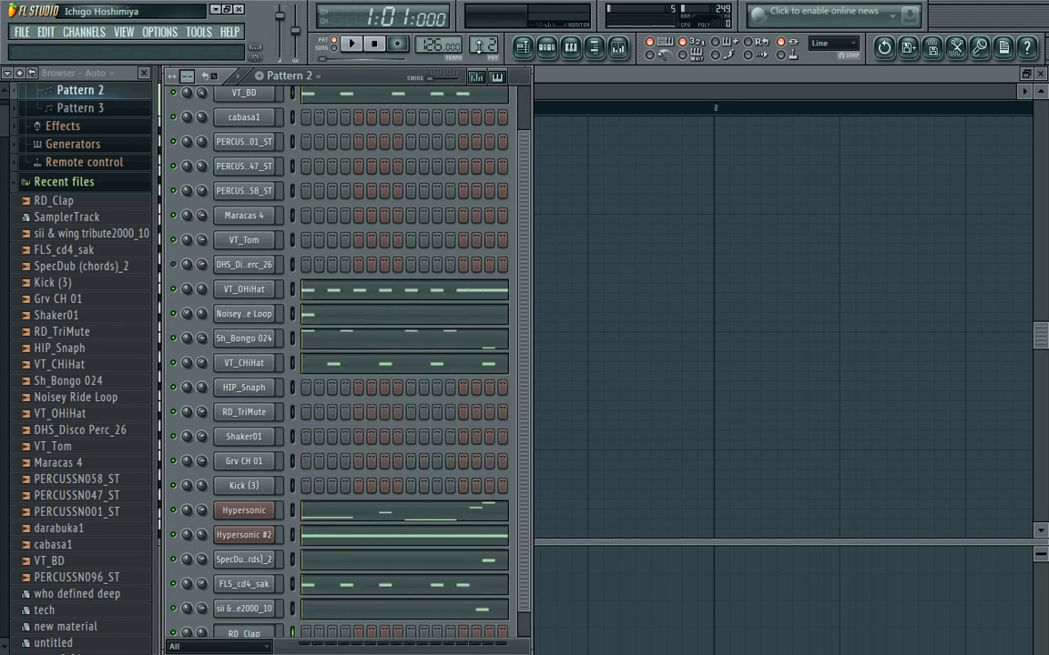
In Explorer, browse THU2 (F:) through Music and House music into Unmixed.
key(super)
click(221, 643)
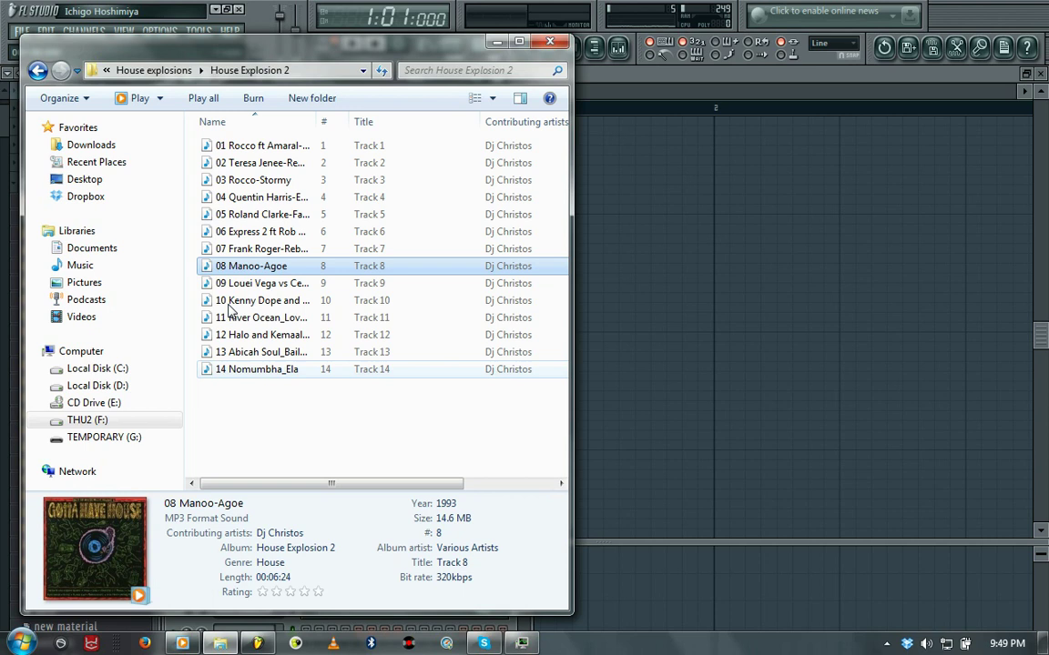
click(98, 426)
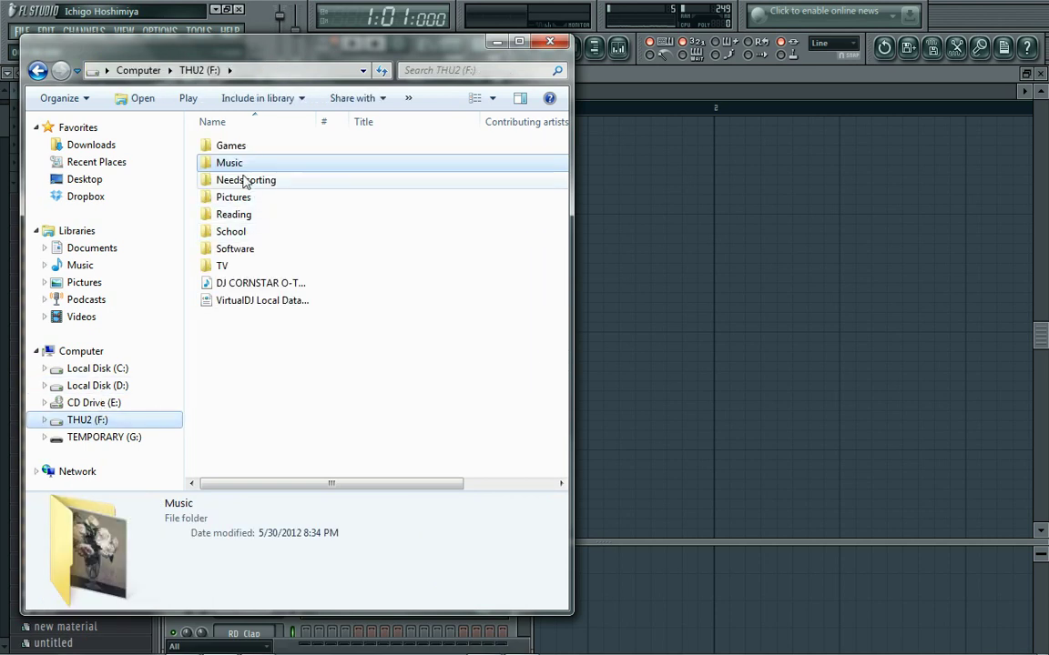
double_click(235, 165)
double_click(243, 181)
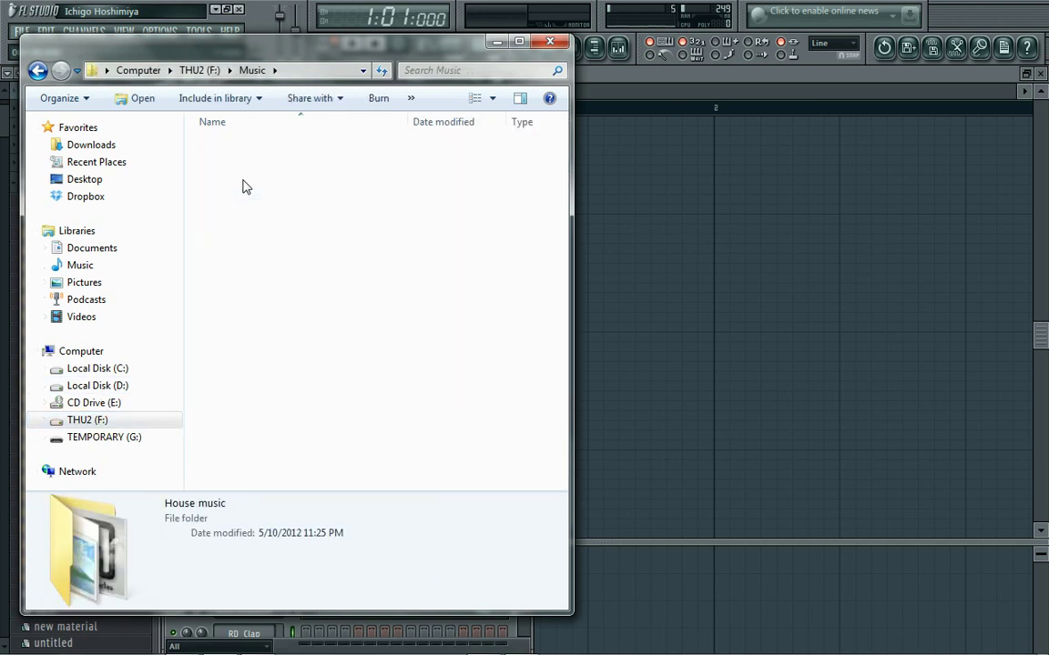
click(242, 239)
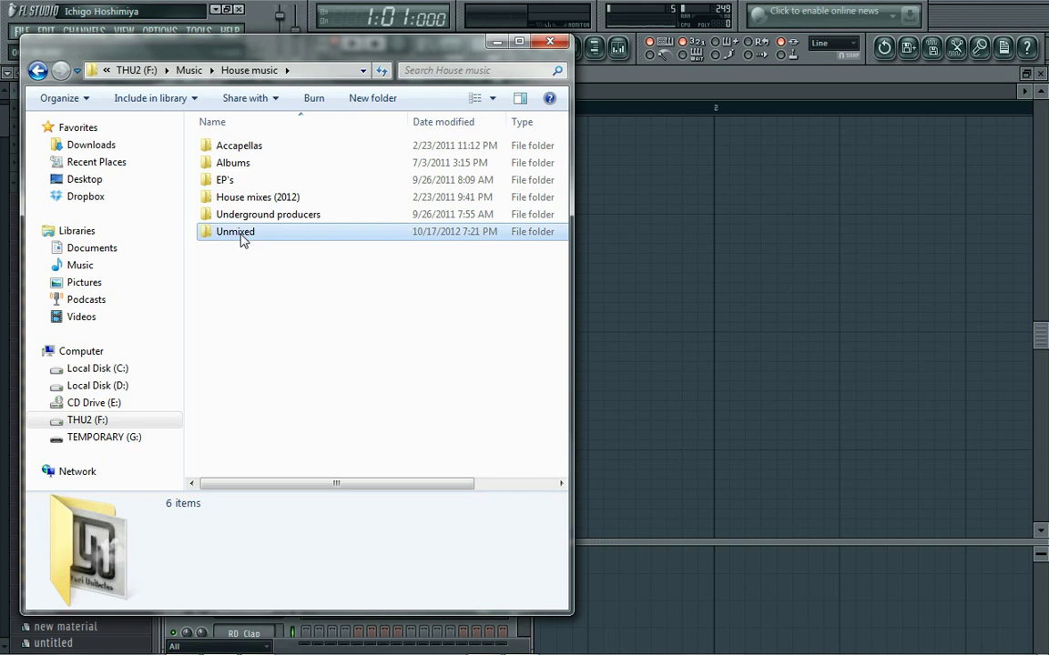
double_click(242, 234)
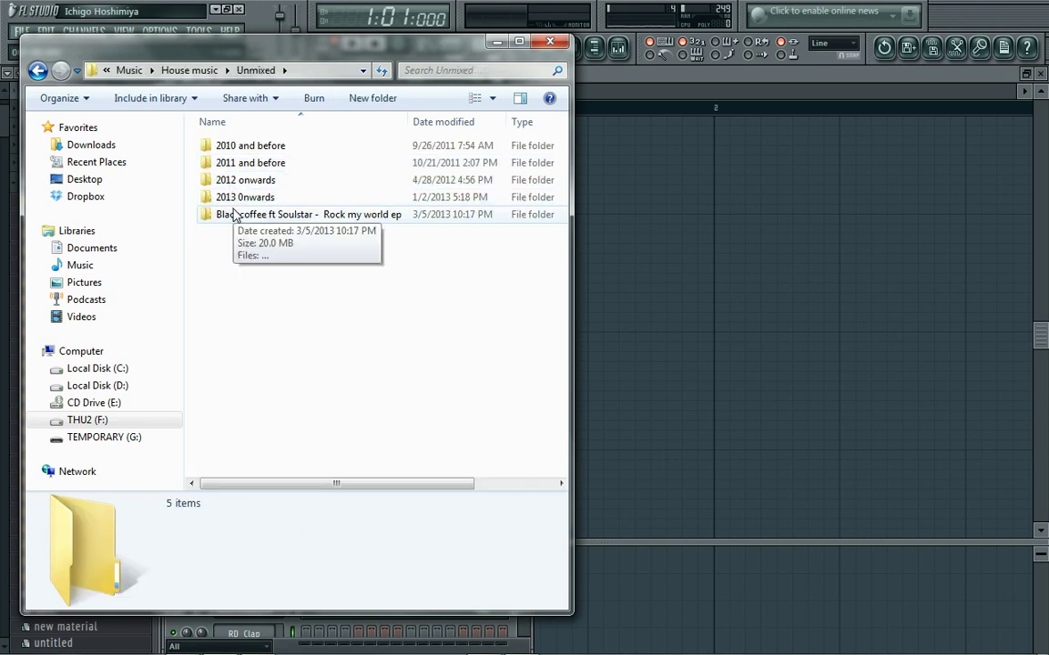
Open 2013 Onwards > Feb - June > New Folder (55) and scroll its 120 tracks.
double_click(231, 200)
double_click(235, 162)
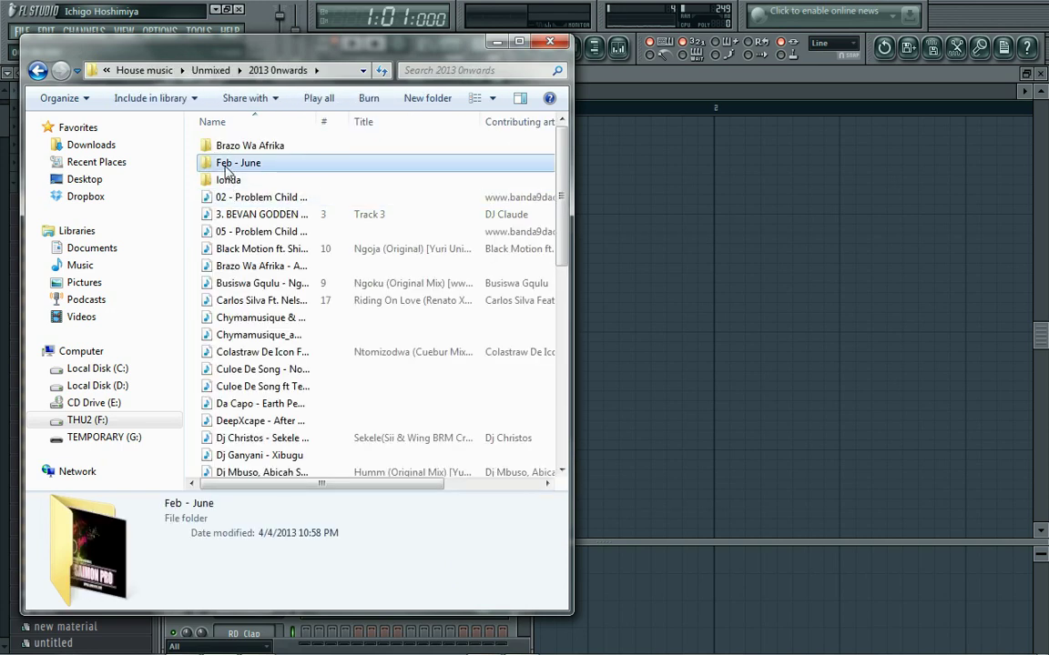
double_click(234, 147)
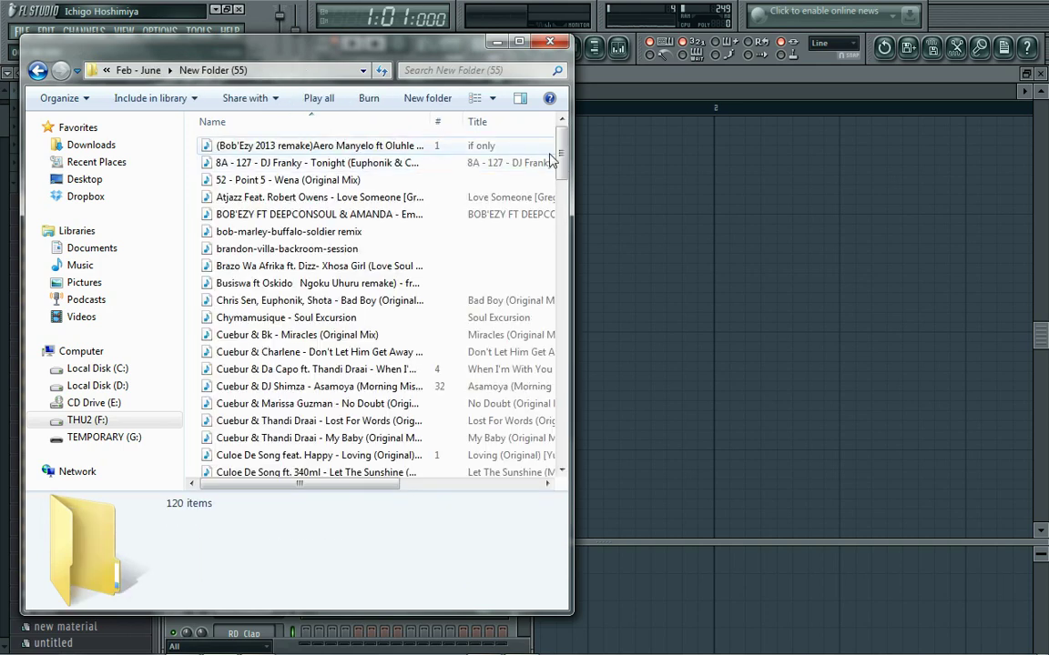
drag(561, 170, 564, 246)
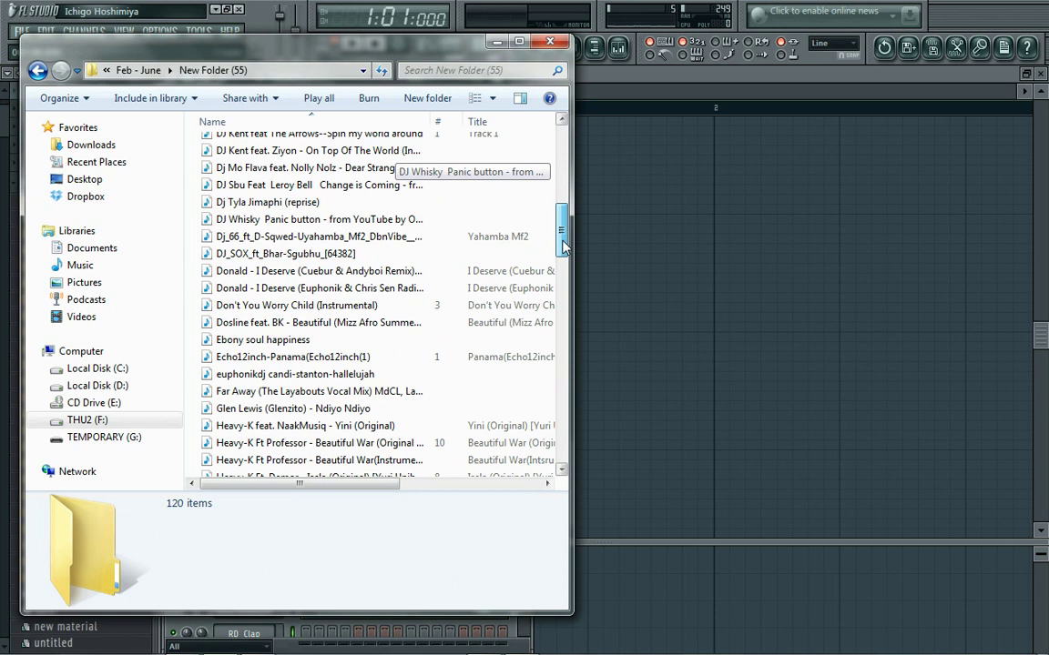
drag(562, 243, 562, 312)
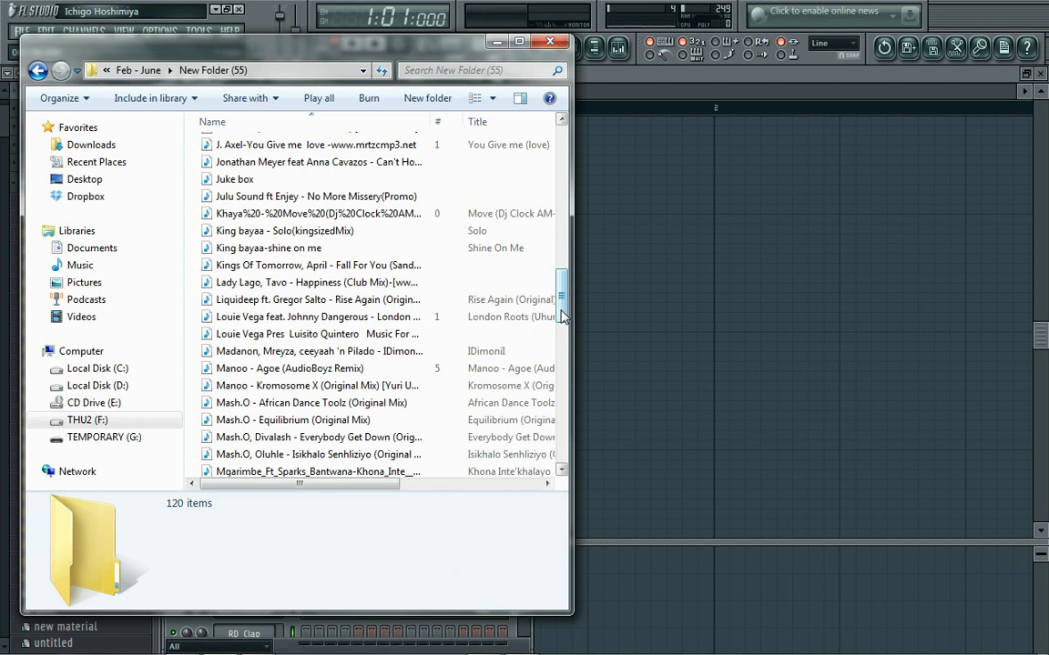
drag(561, 314, 565, 357)
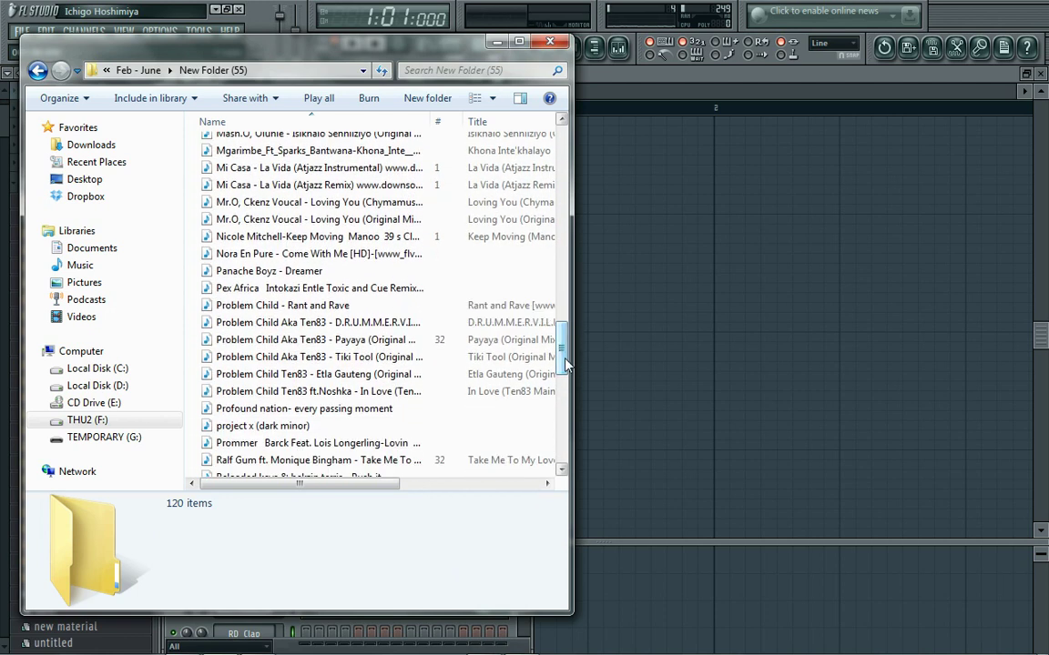
Audition the Etla Gauteng and In Love reference tracks, skipping ahead in each.
click(320, 377)
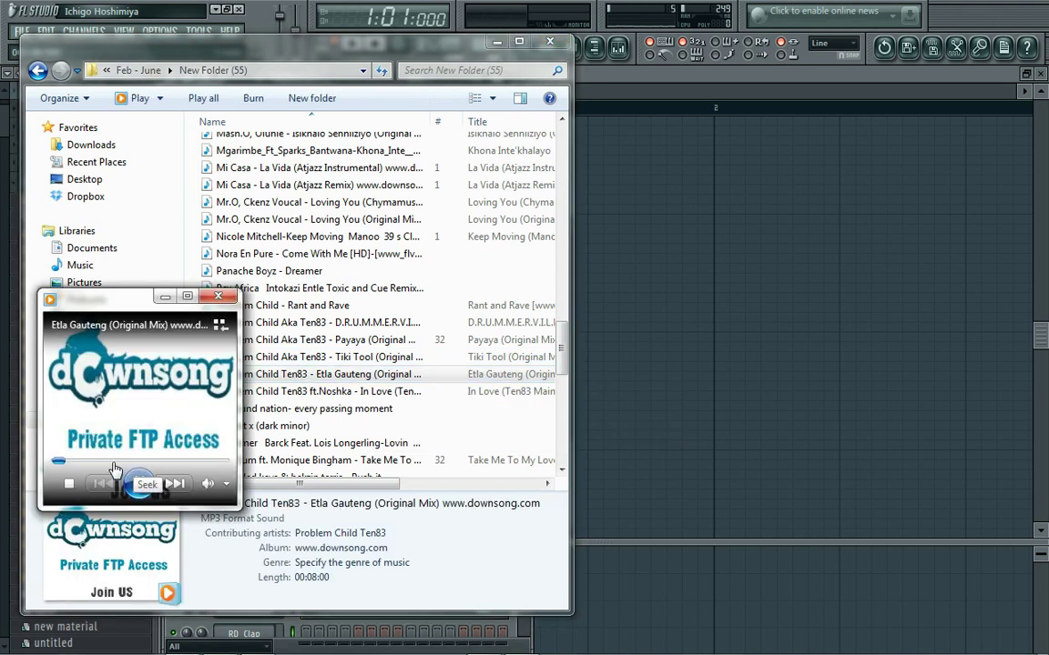
click(113, 463)
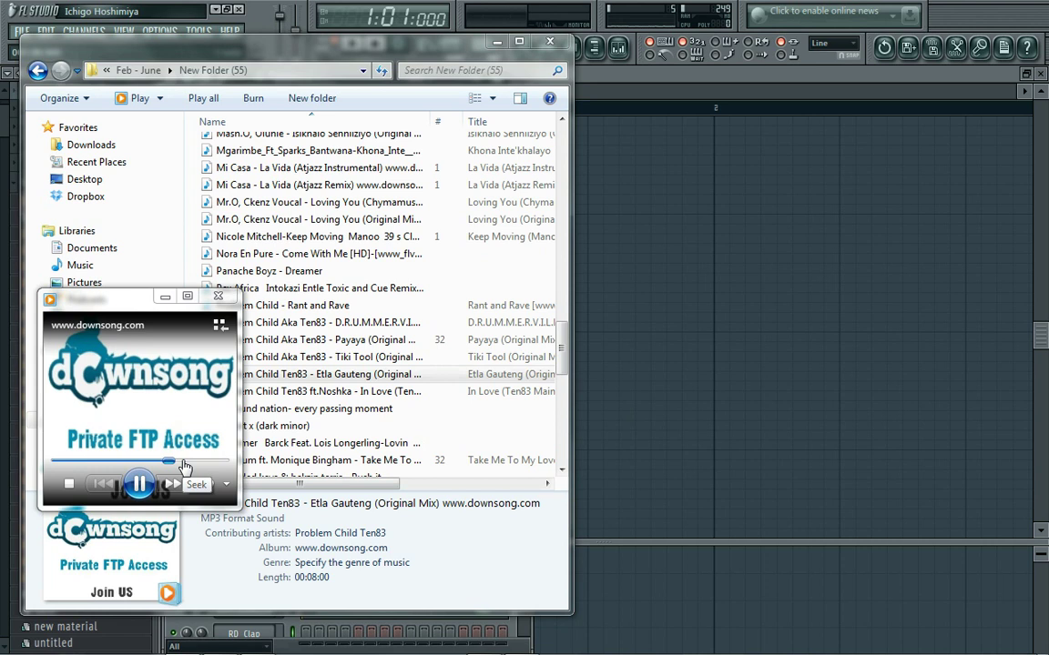
double_click(364, 391)
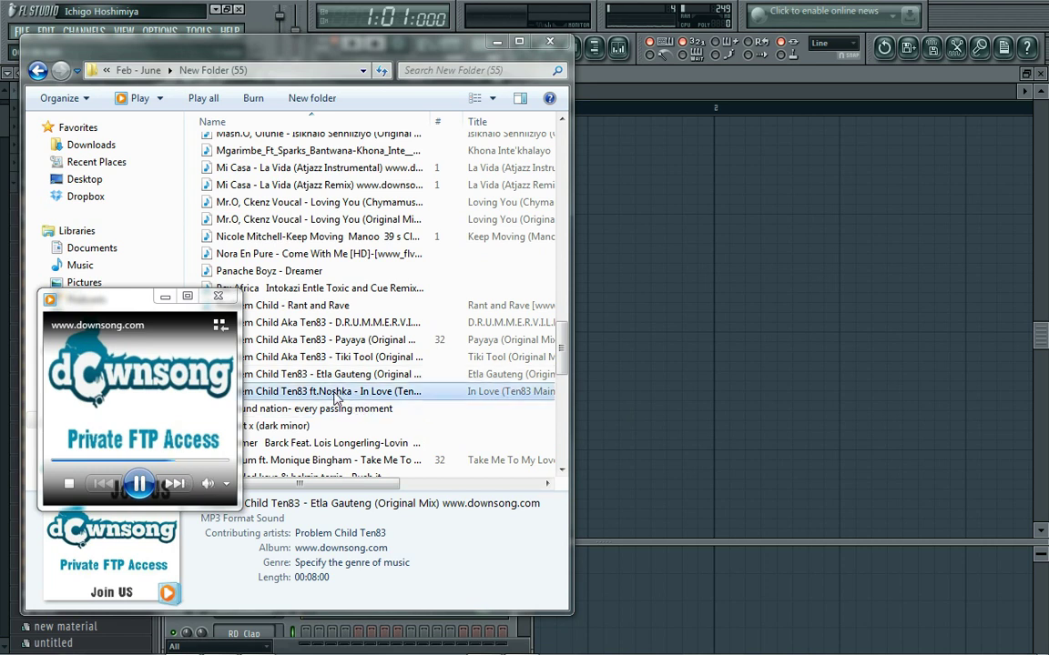
click(132, 461)
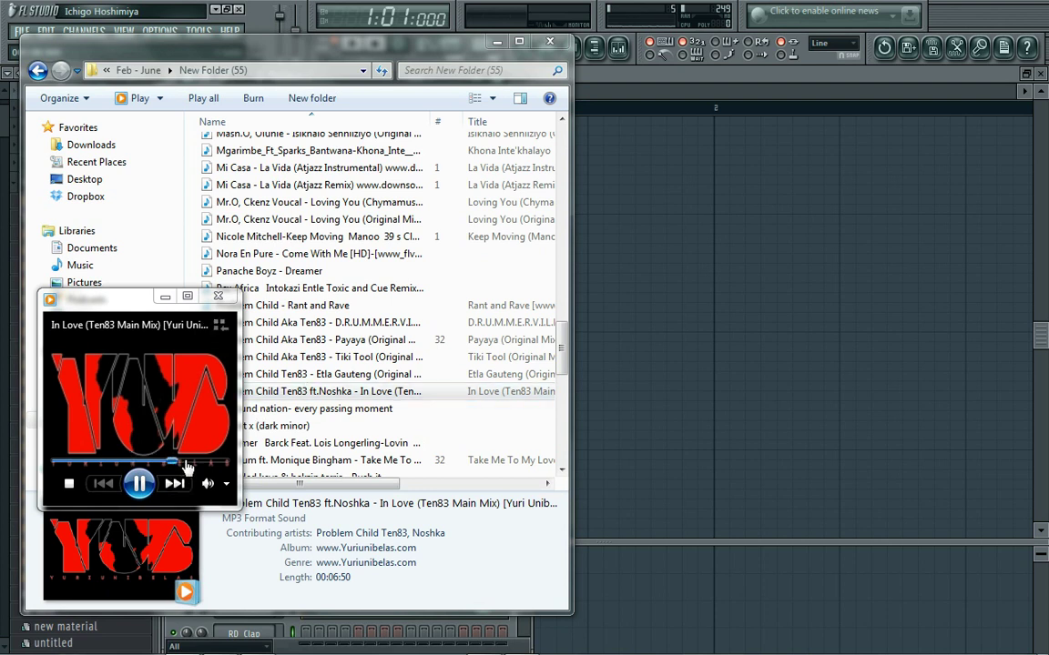
Audition Payaya, D.R.U.M.M.E.R.V.I.L.L.E and Rant and Rave, then hide Explorer to reveal FL Studio.
double_click(273, 346)
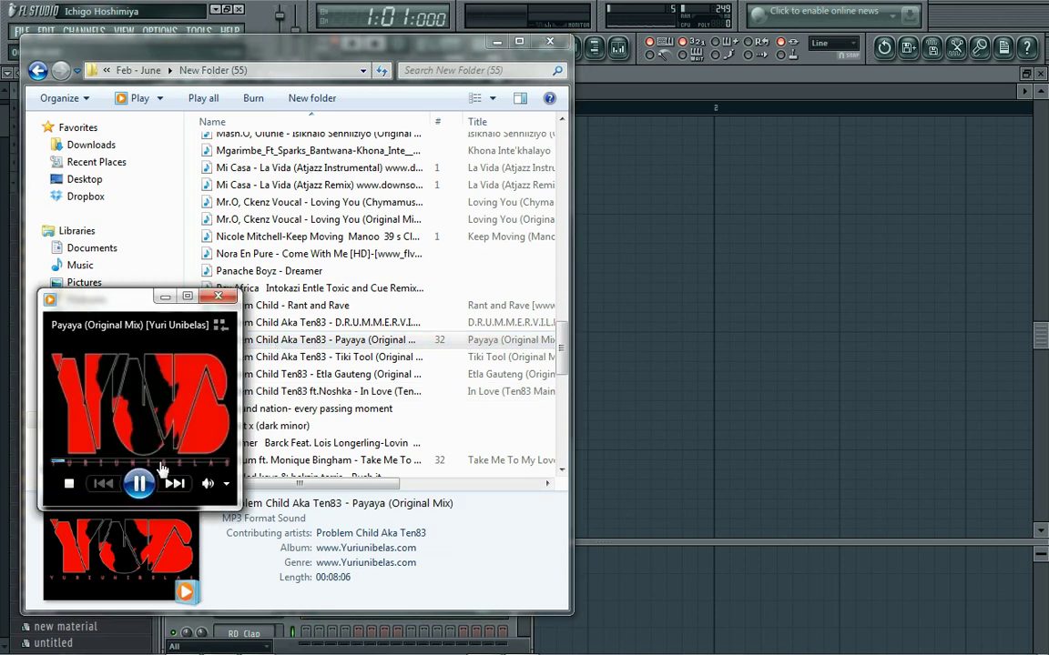
click(151, 467)
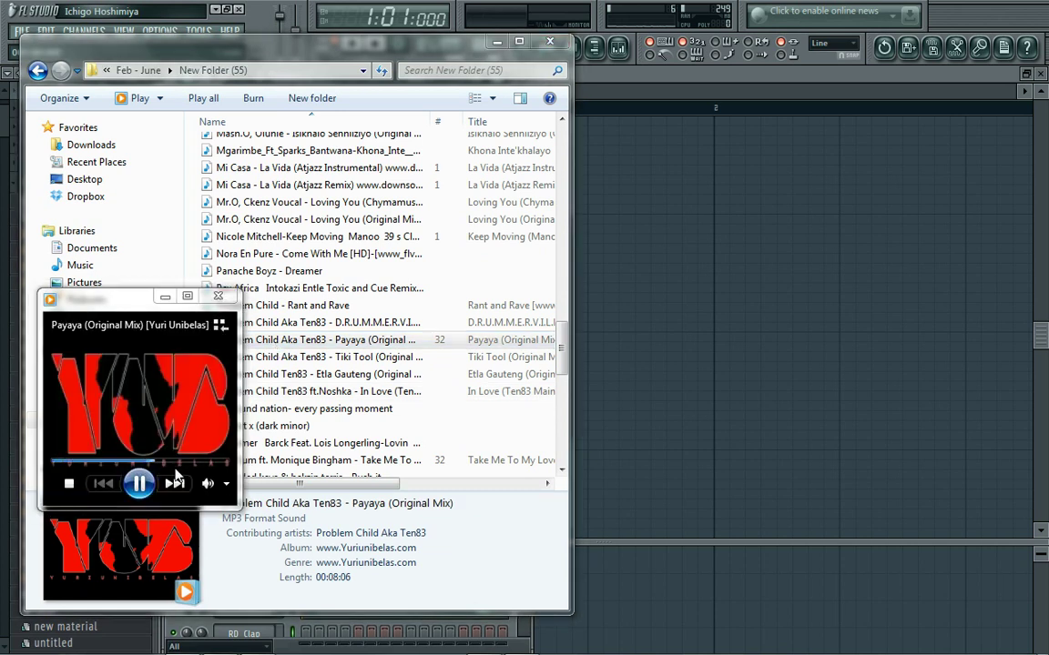
double_click(314, 323)
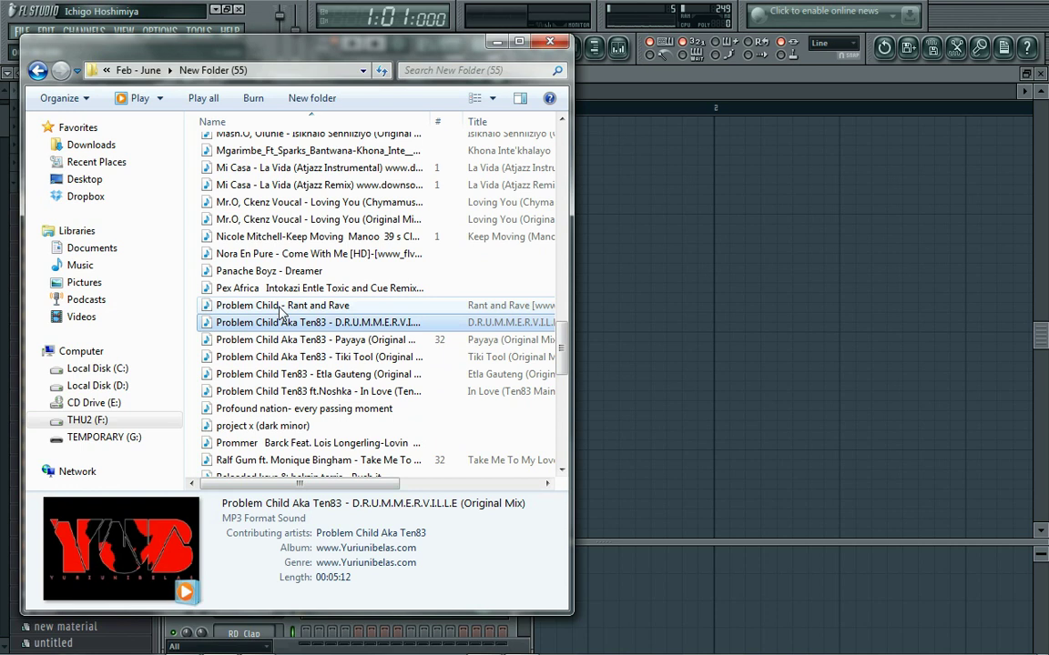
double_click(280, 309)
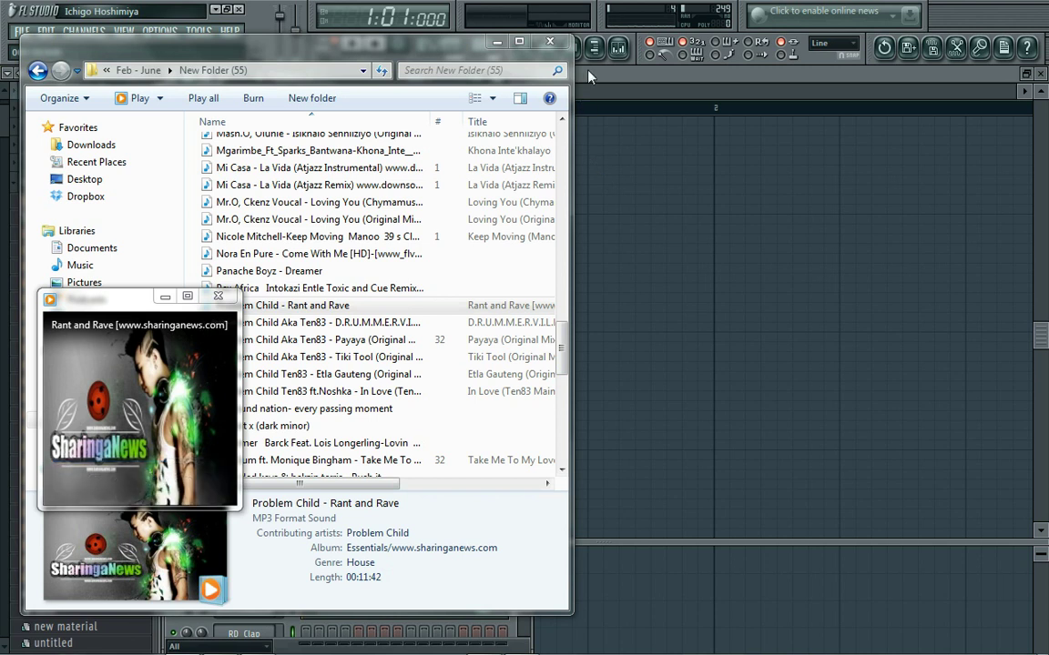
click(493, 45)
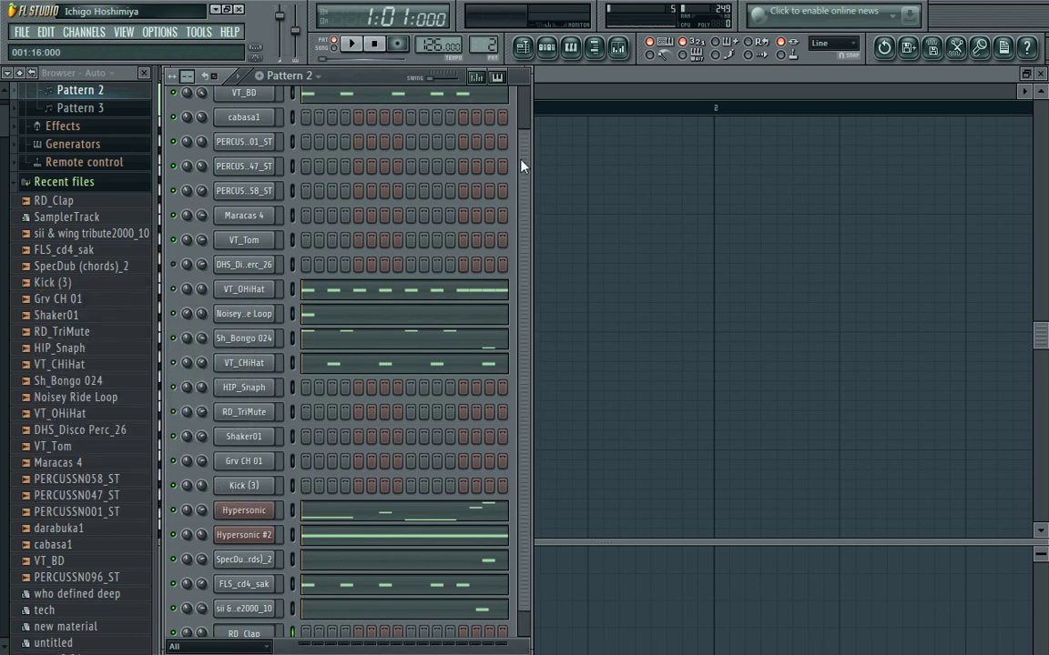
Start Pattern 2 looping with its hi-hat, bongo, Hypersonic and percussion parts, scrolling the channel rack.
drag(521, 166, 521, 133)
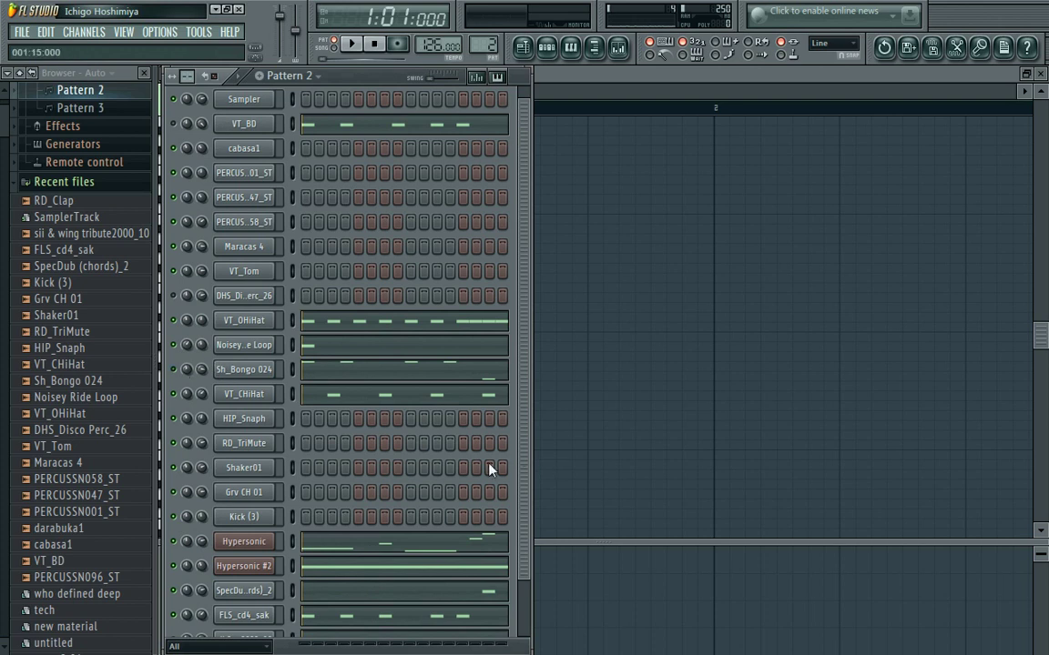
drag(524, 499, 522, 590)
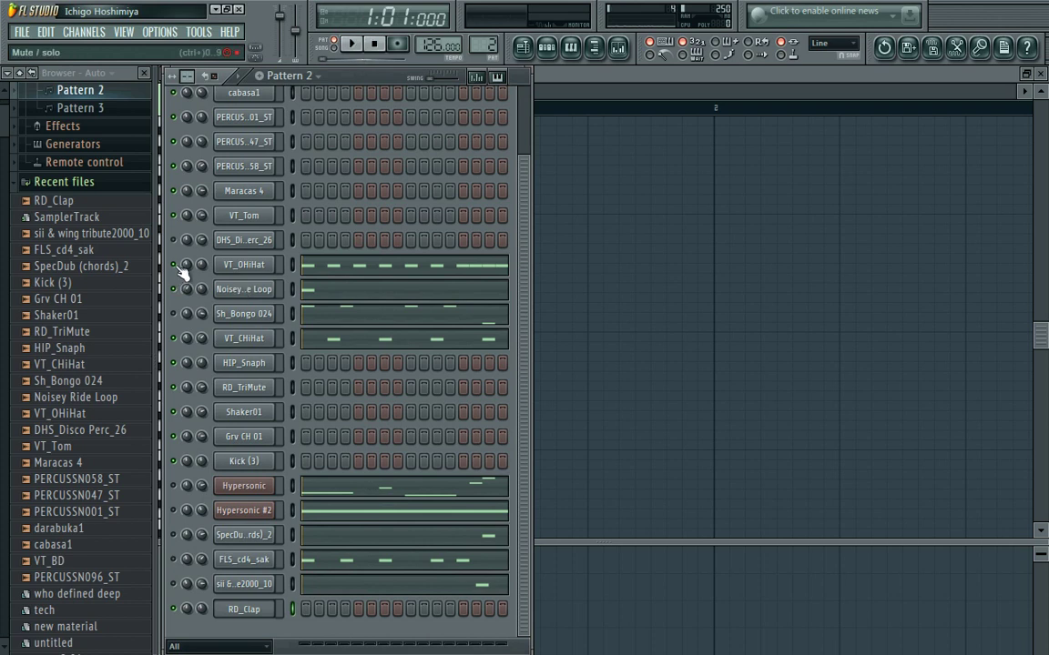
click(354, 45)
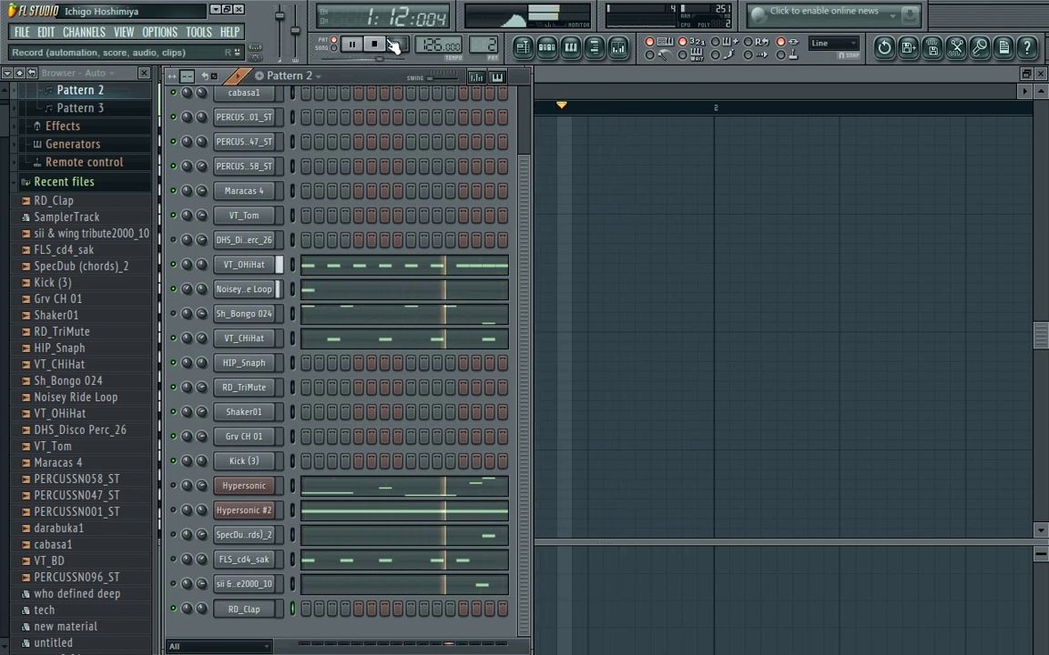
scroll(510, 106, up, 2)
scroll(520, 164, down, 2)
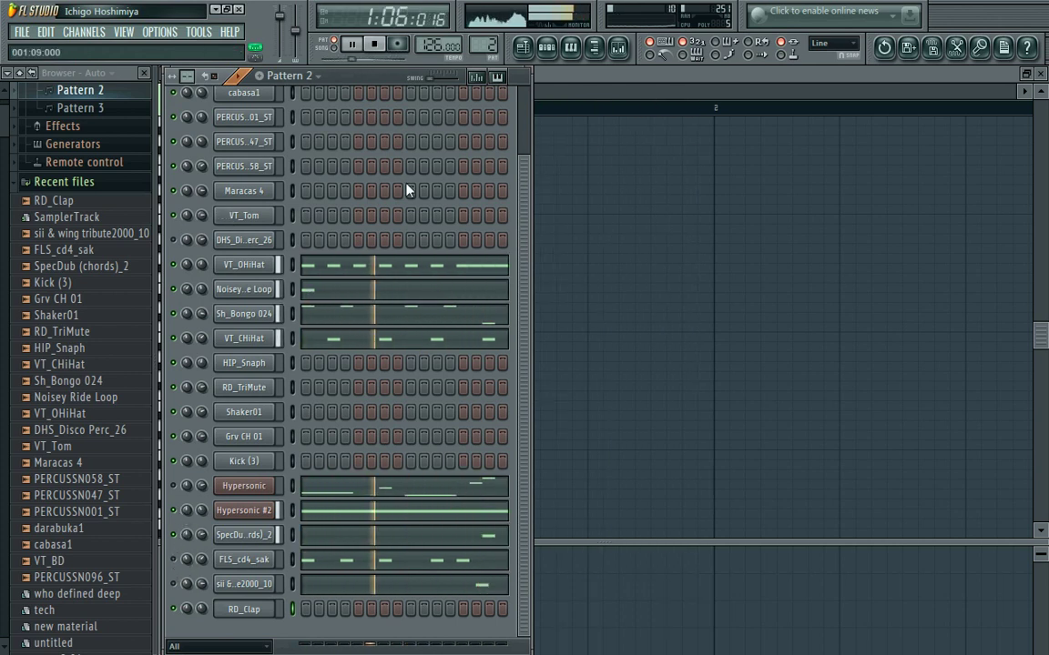
scroll(468, 184, up, 3)
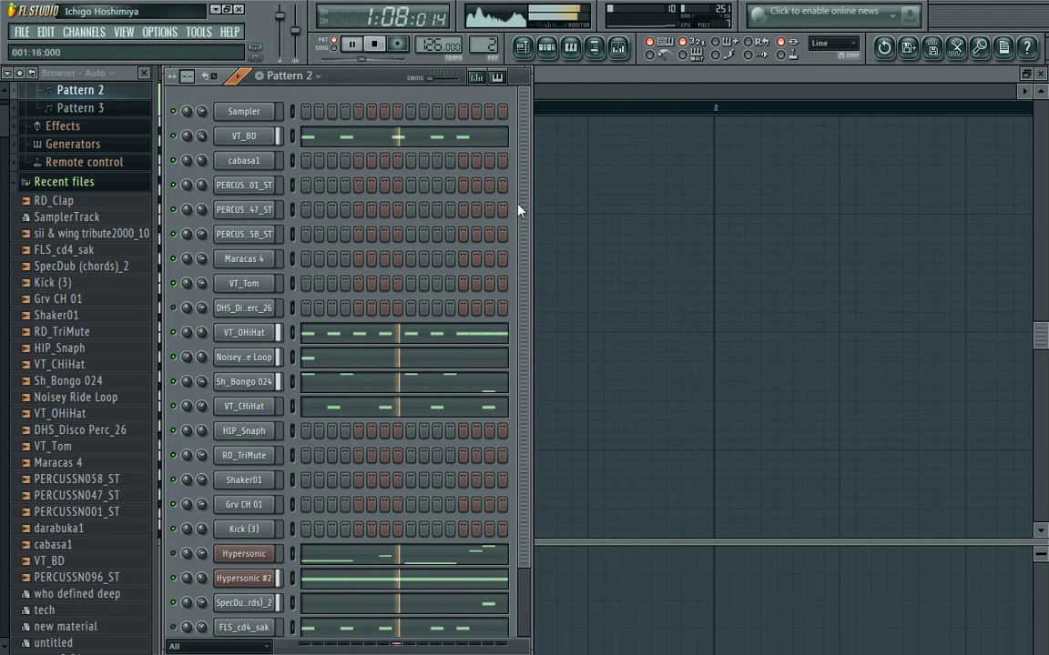
scroll(522, 216, down, 3)
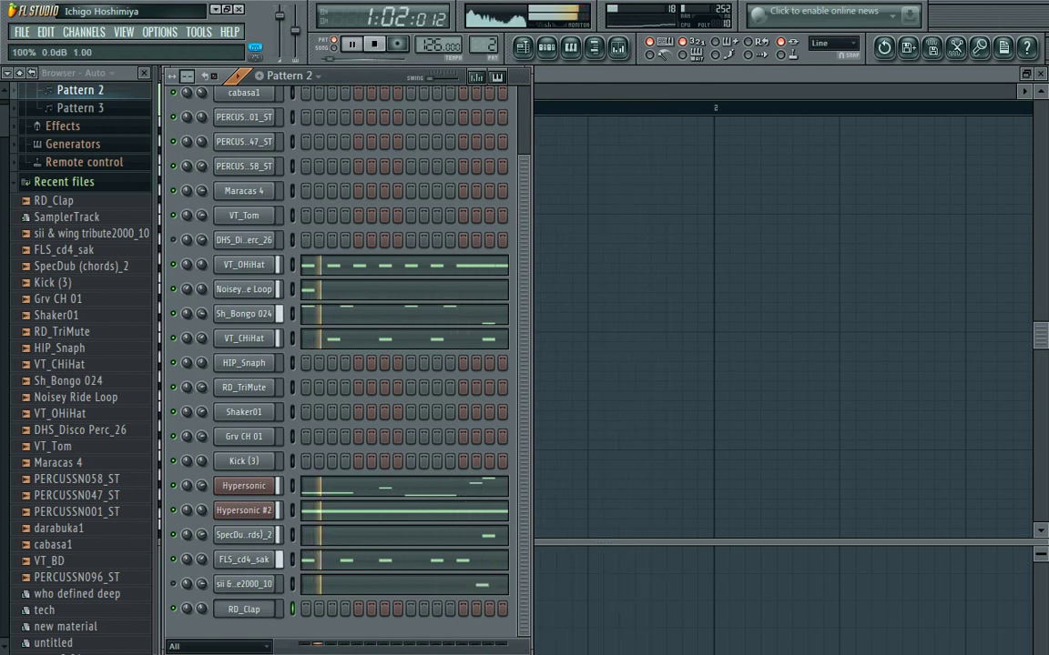
Open Hypersonic's bass line in the piano roll, preview a note, stop playback, and return to the channel rack.
click(384, 490)
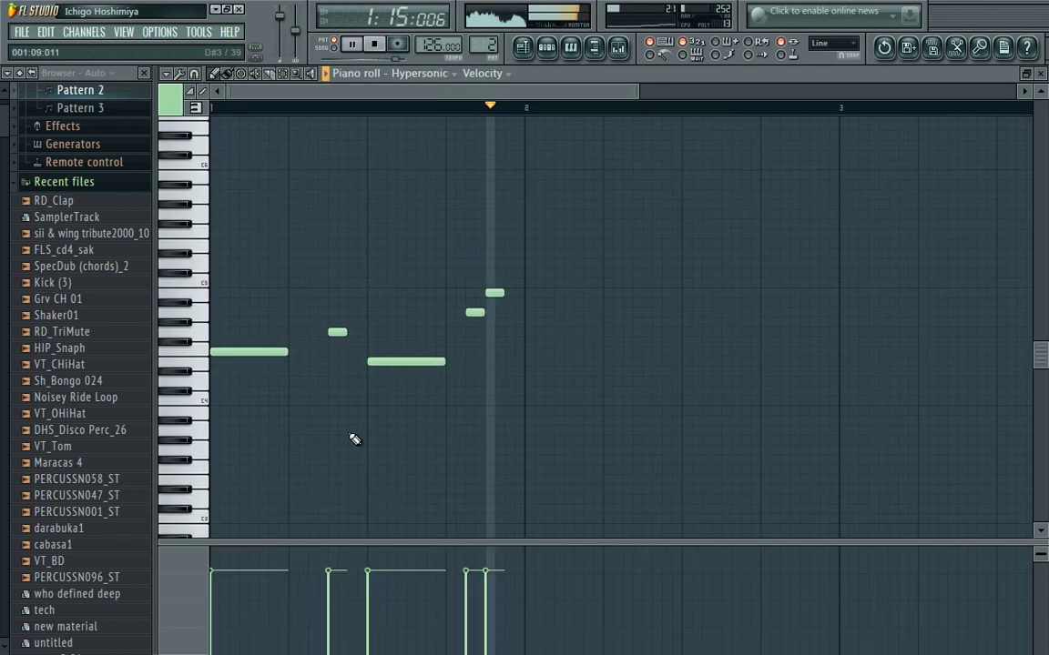
click(205, 284)
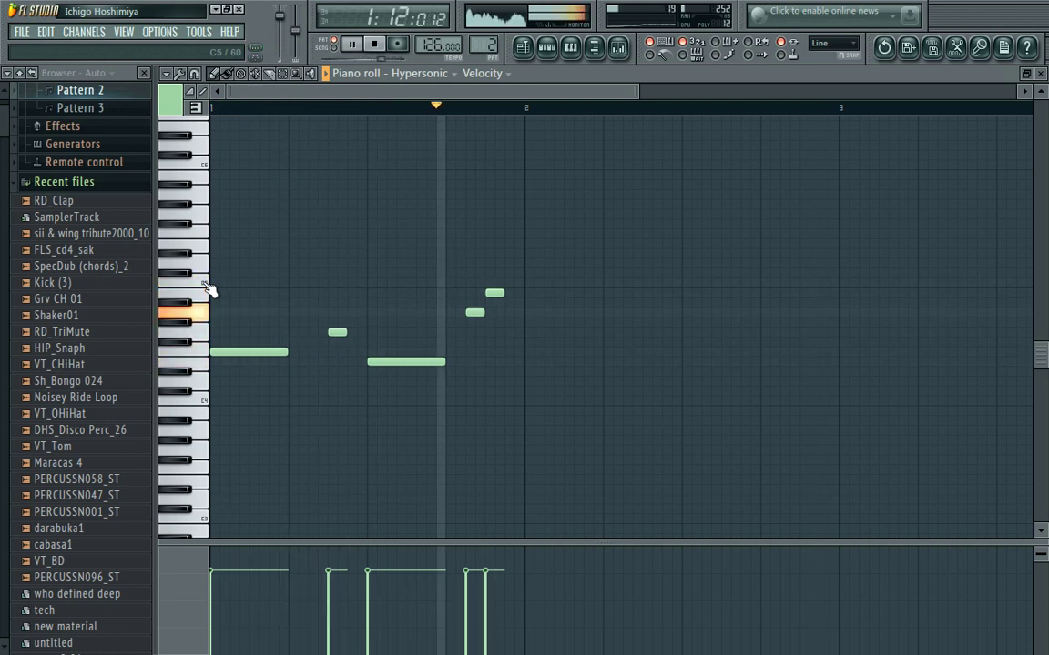
click(383, 50)
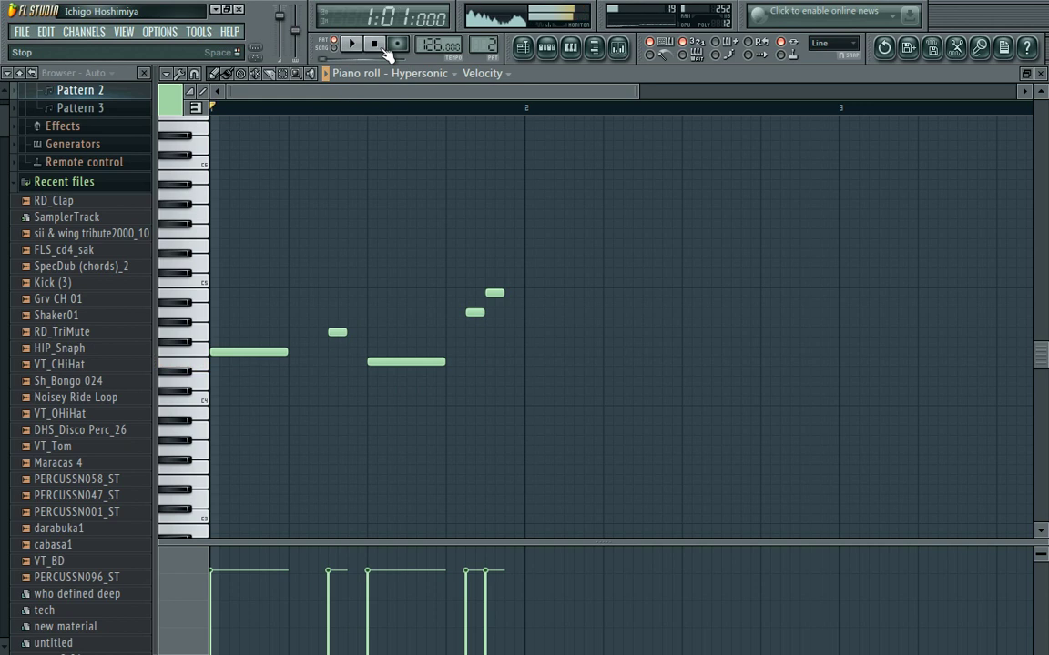
click(548, 49)
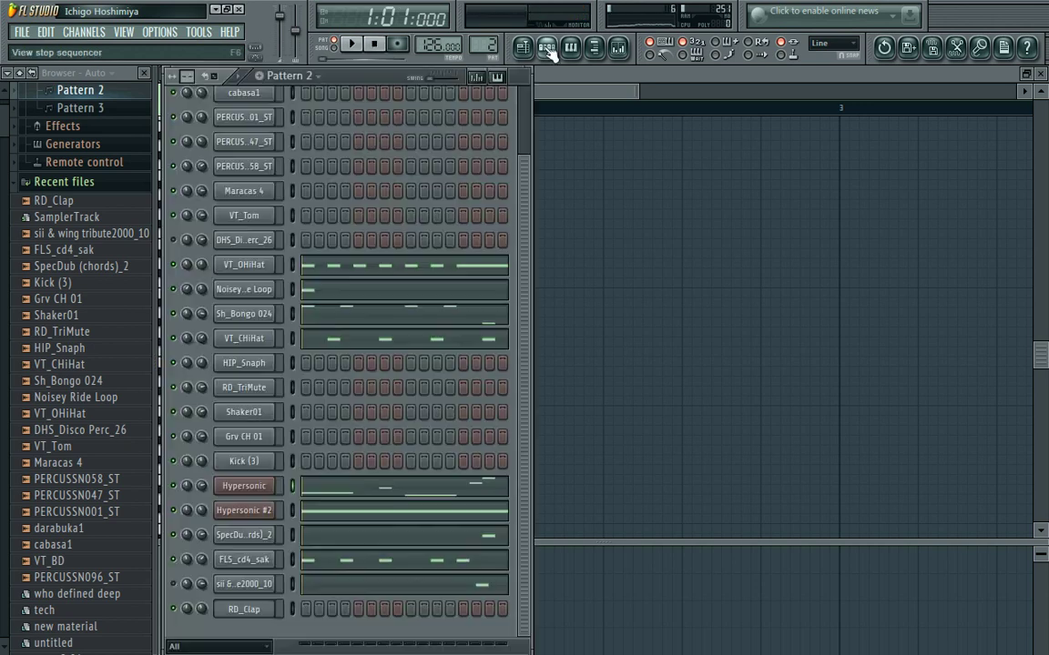
Select the Hypersonic #2 and SpecDub (chords)_2 channels, then switch the channel rack to Pattern 1.
click(246, 510)
click(253, 514)
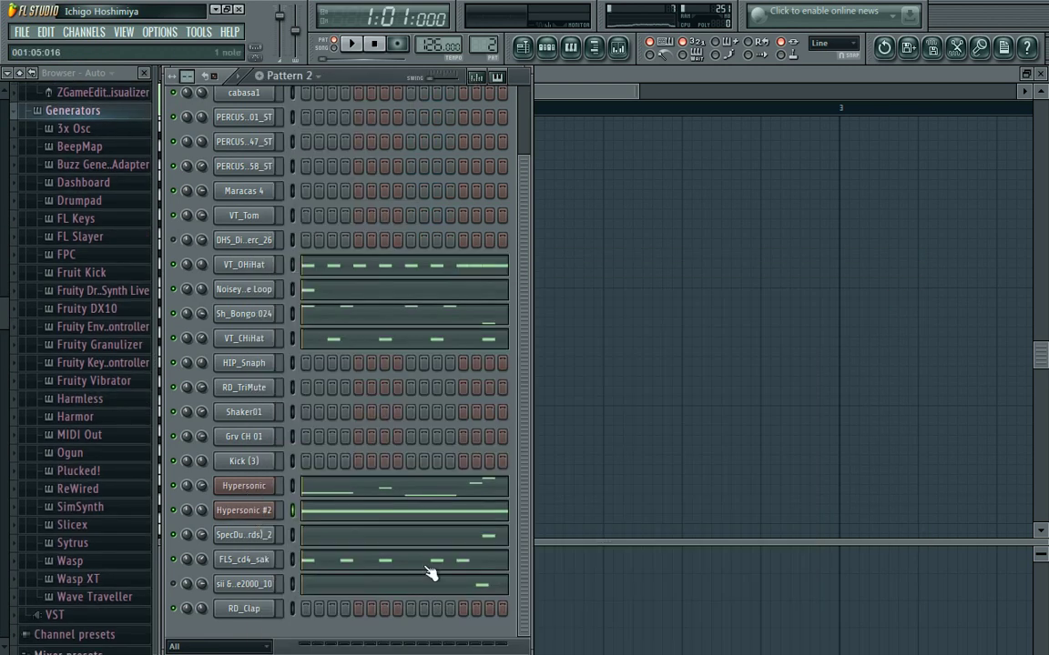
click(244, 535)
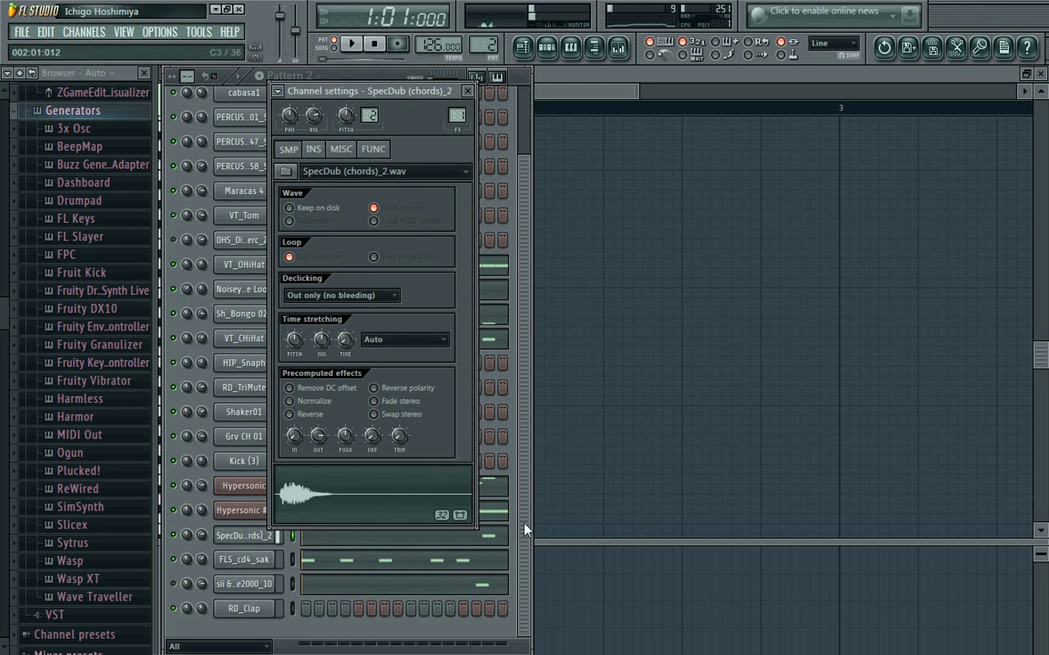
drag(524, 529, 521, 483)
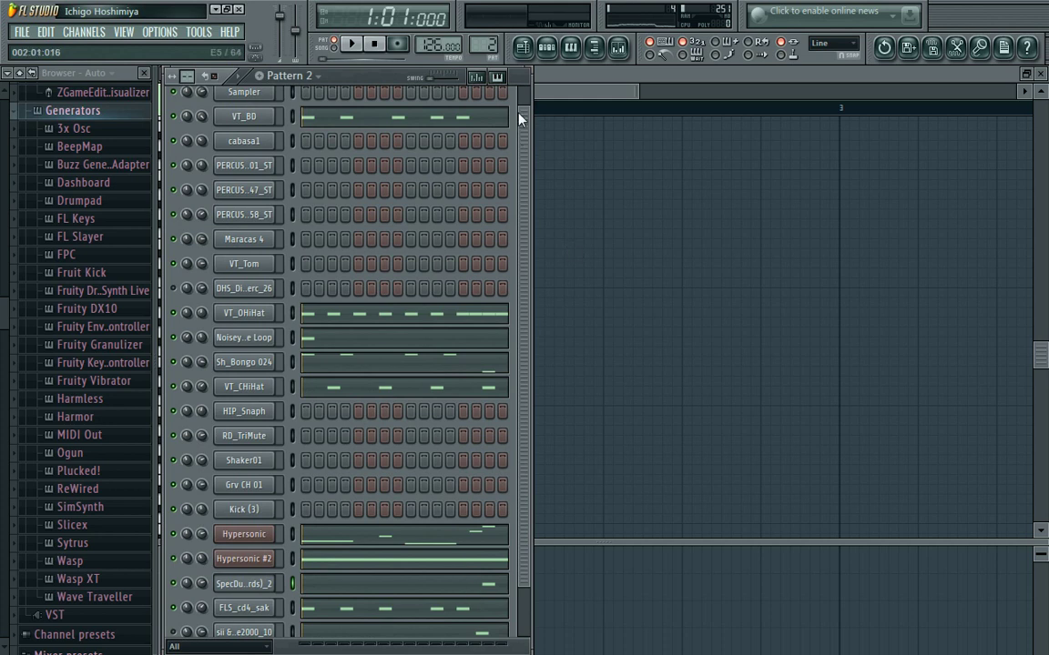
scroll(485, 45, up, 1)
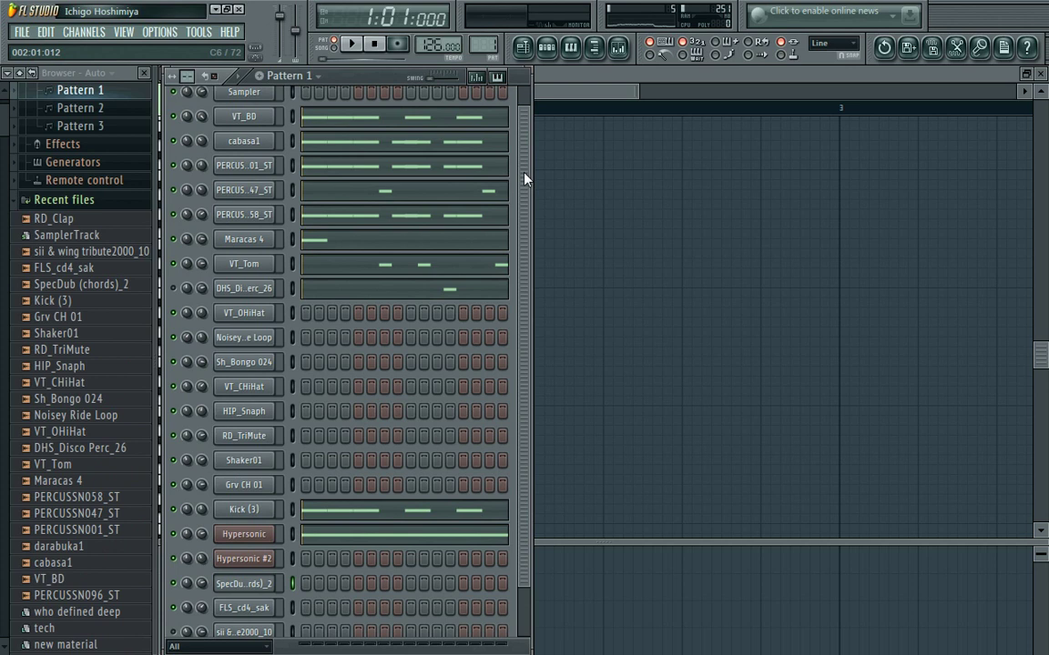
scroll(523, 164, down, 1)
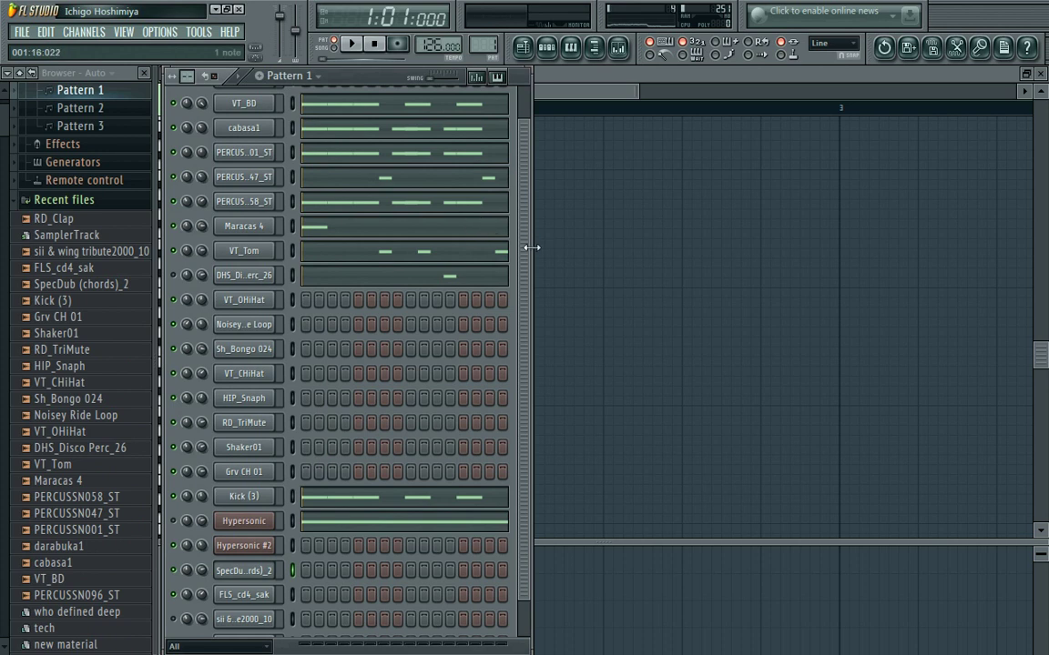
scroll(525, 241, up, 1)
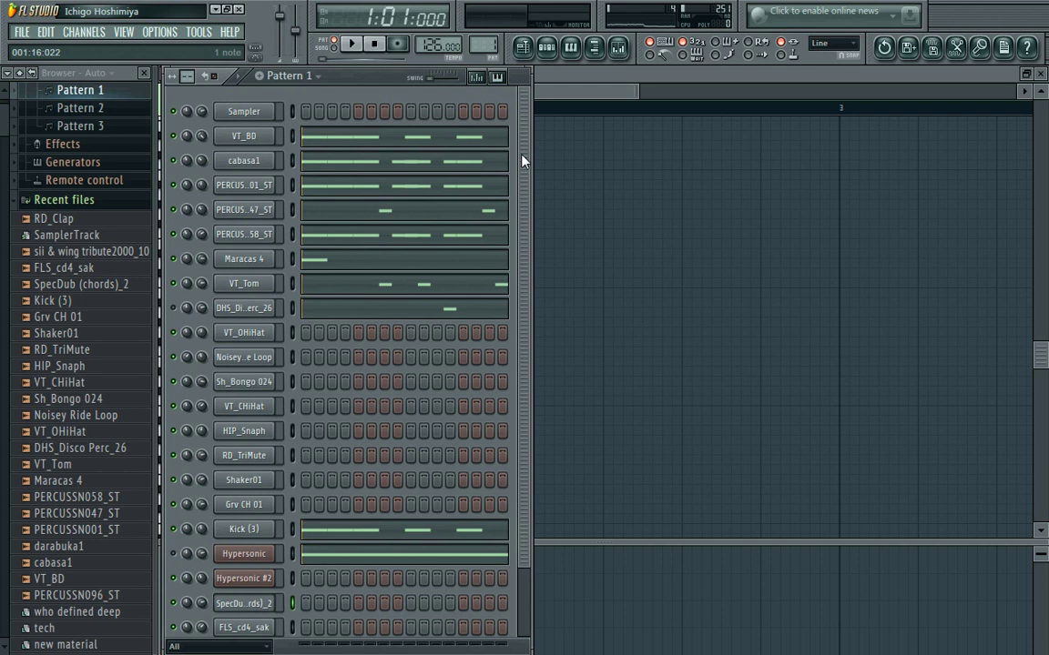
key(super)
click(644, 634)
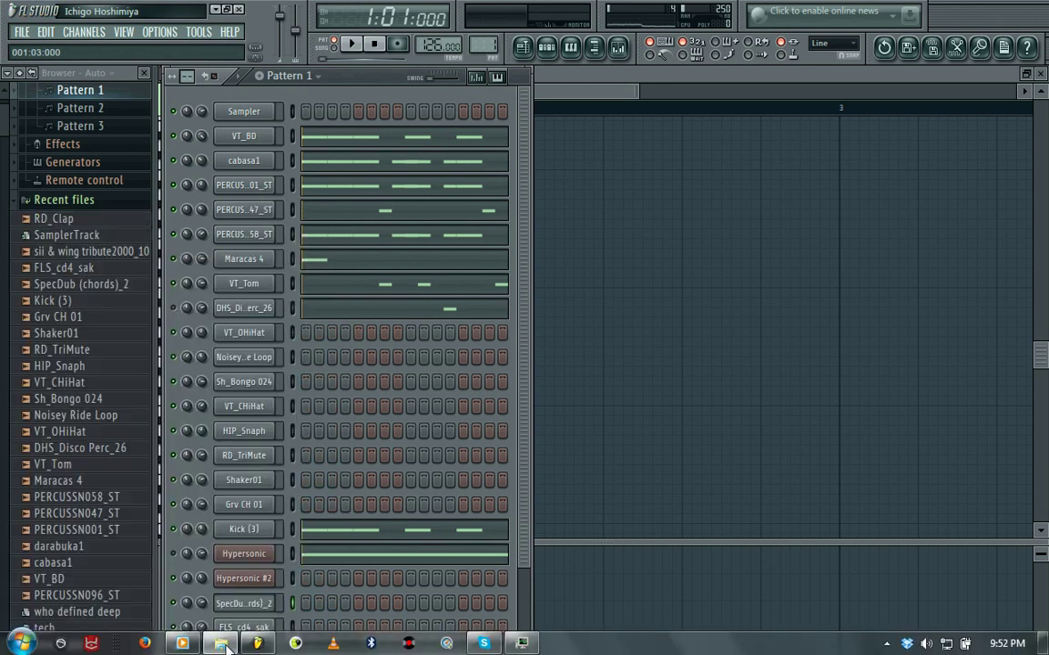
Play Heavy-K feat. NaakMusiq's Yini (Original) from the music folder, then pause it.
click(226, 646)
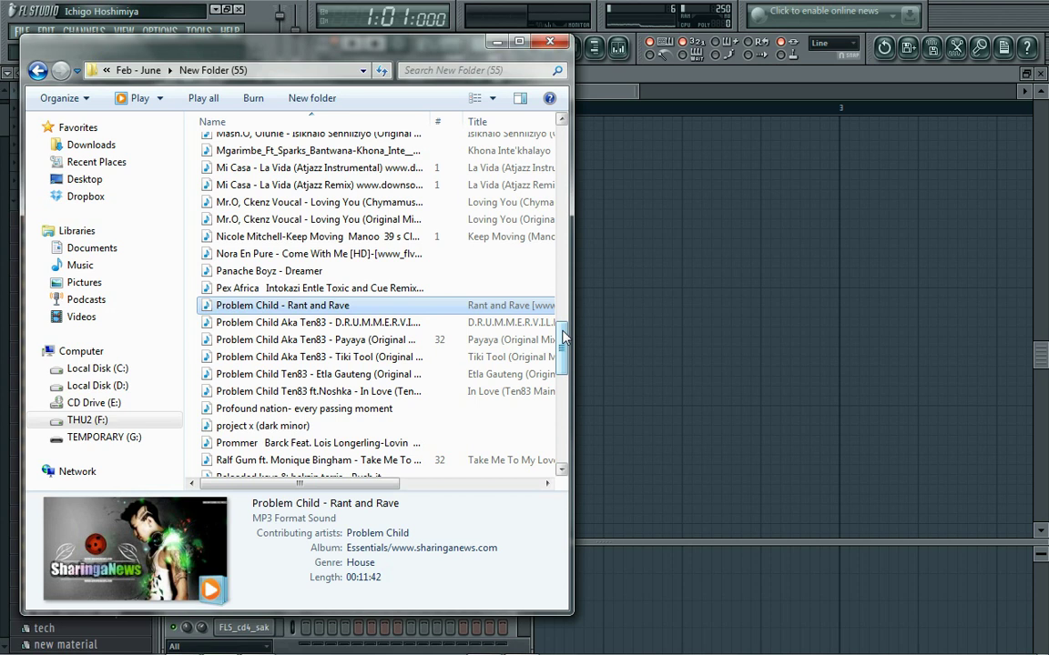
drag(563, 337, 562, 243)
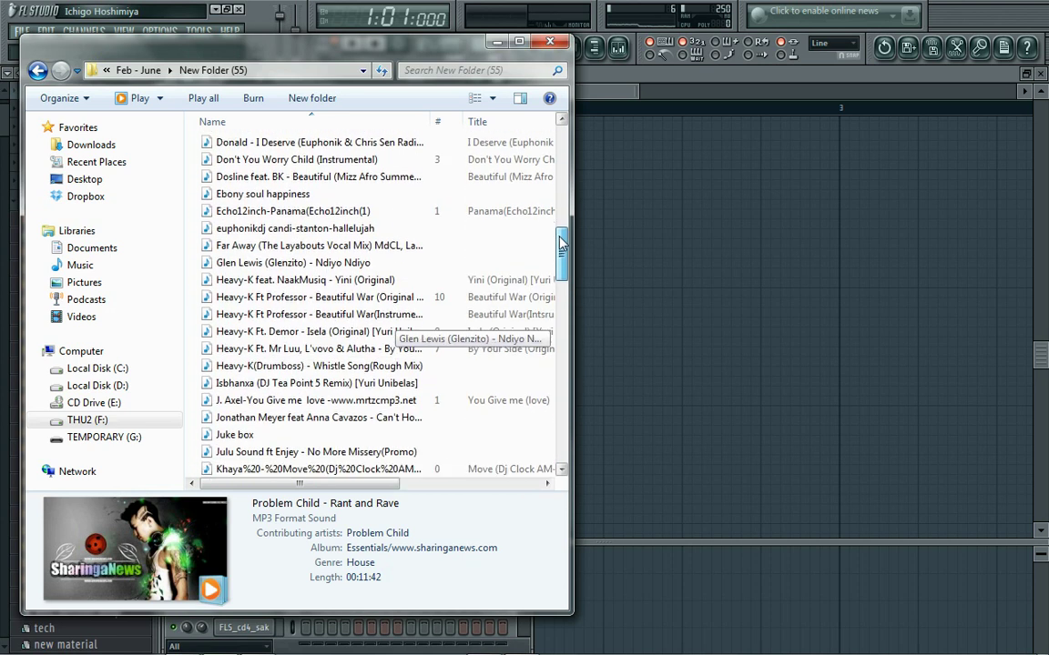
double_click(314, 280)
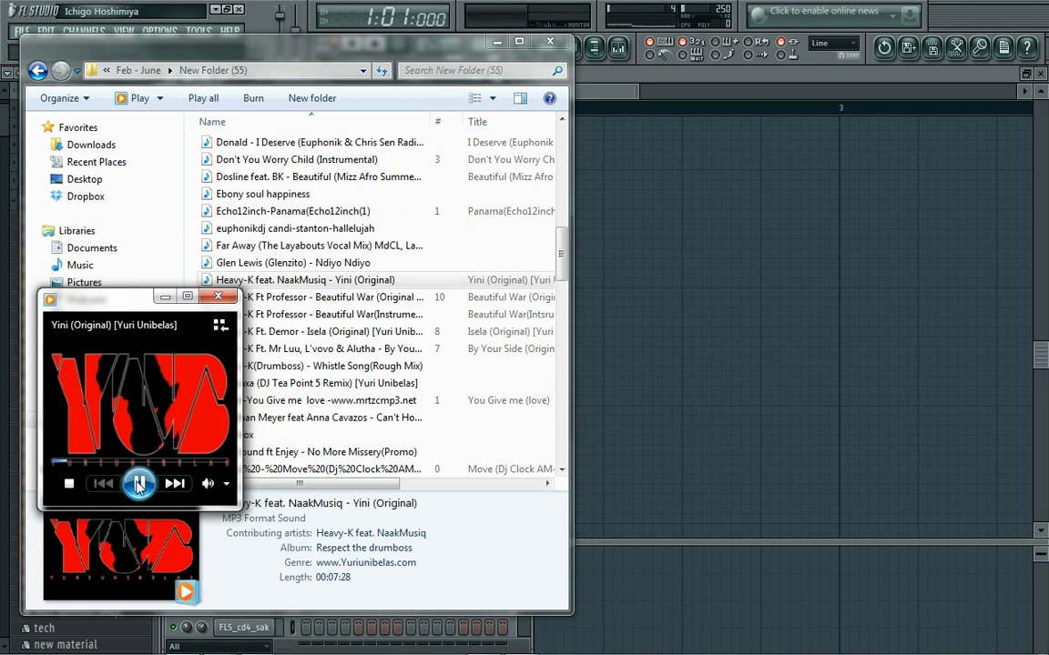
click(140, 483)
Play Pattern 1 and open the DHS_Disco Perc_26 settings and the Hypersonic Sub Bass plugin.
click(605, 102)
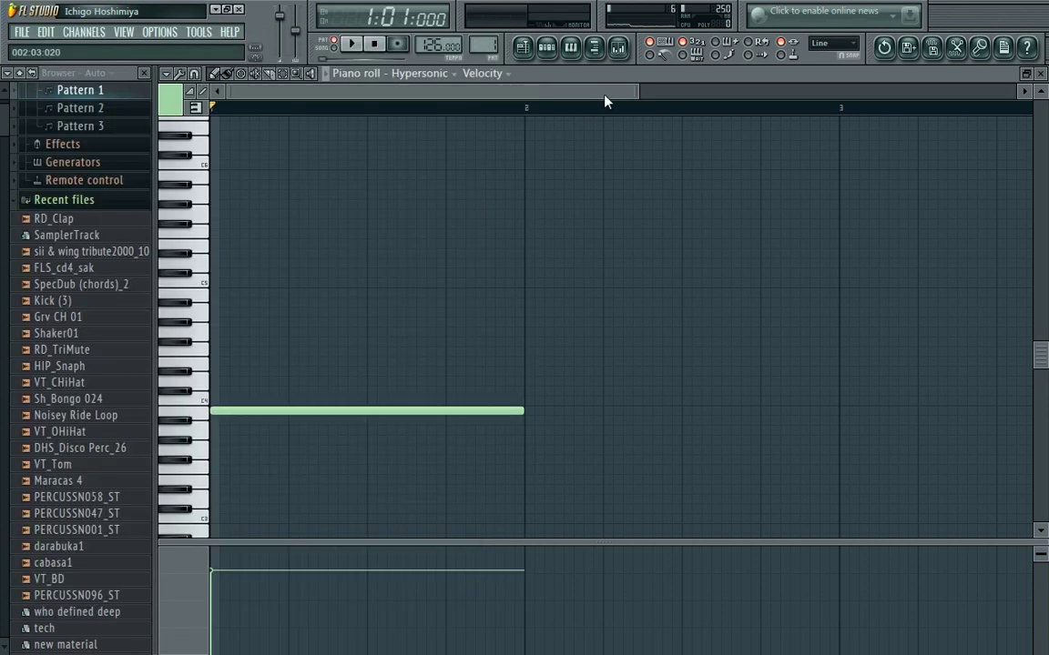
click(550, 48)
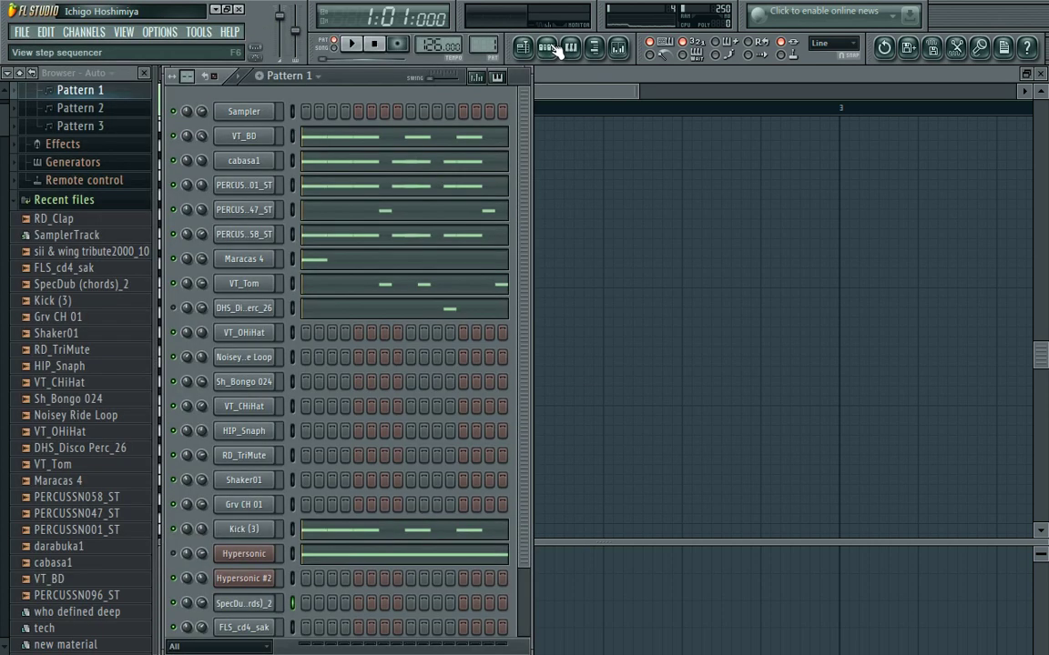
click(354, 45)
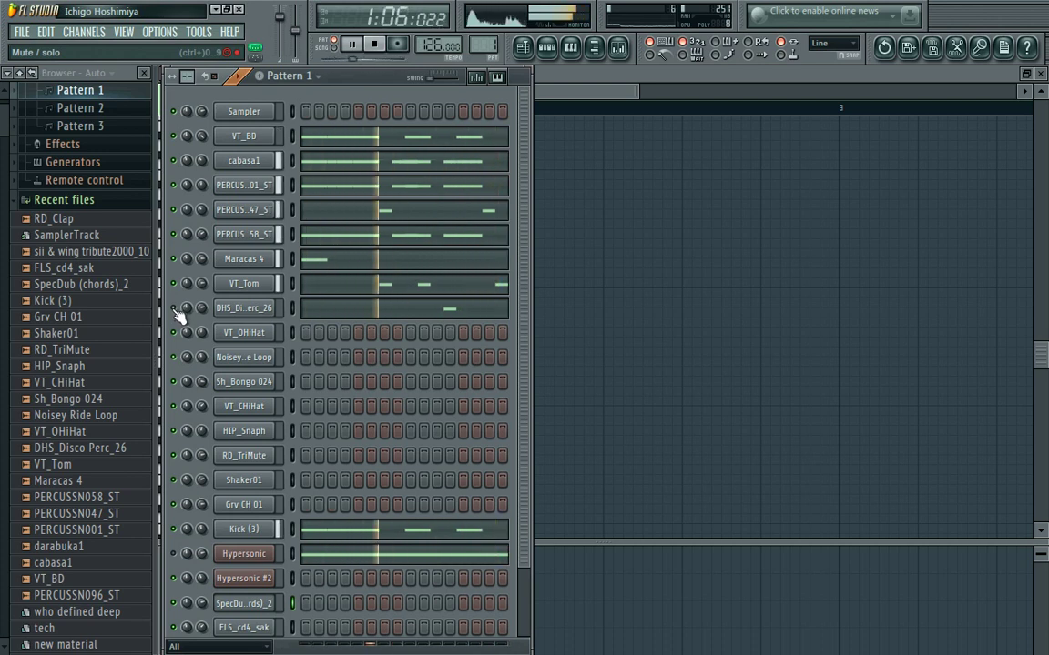
click(234, 312)
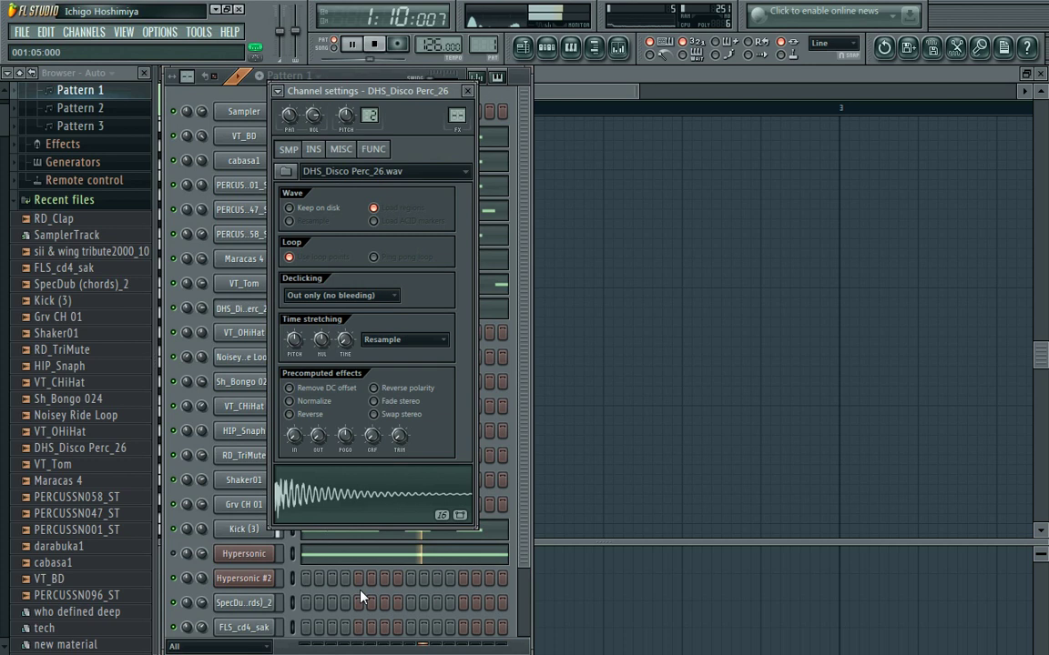
click(235, 555)
click(450, 81)
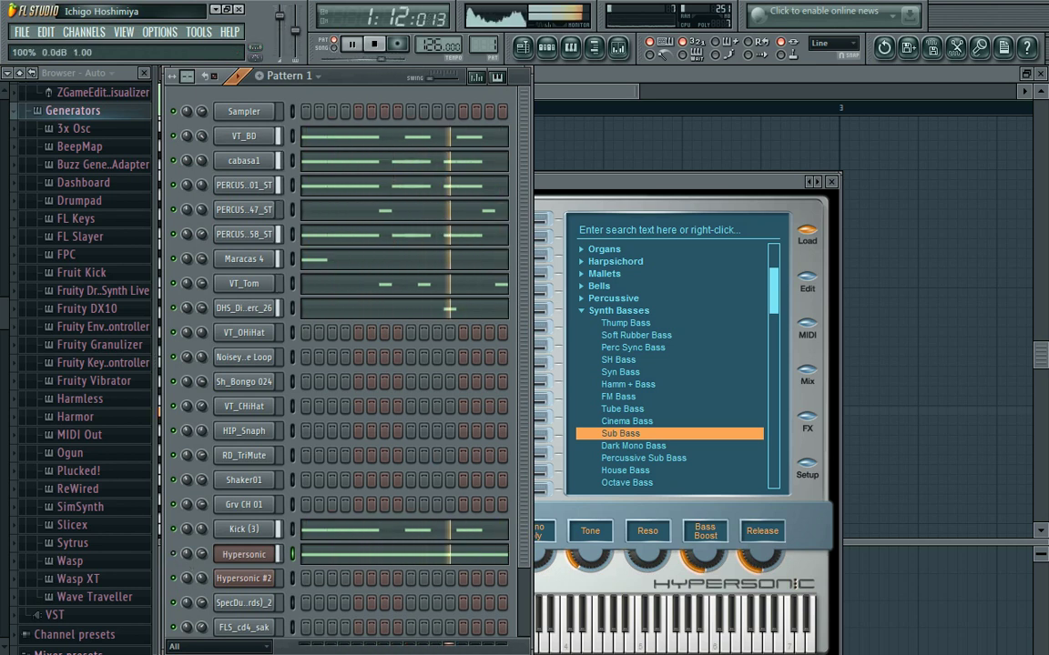
View Hypersonic's single long C4 note in the piano roll, then stop playback with Space.
key(F9)
double_click(483, 557)
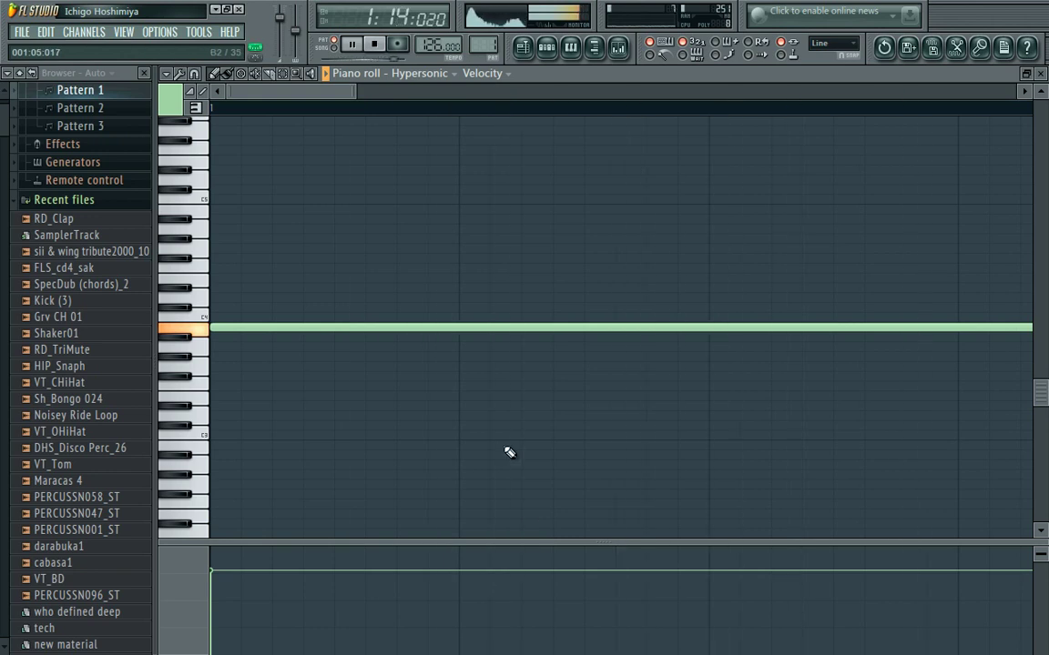
scroll(510, 452, up, 1)
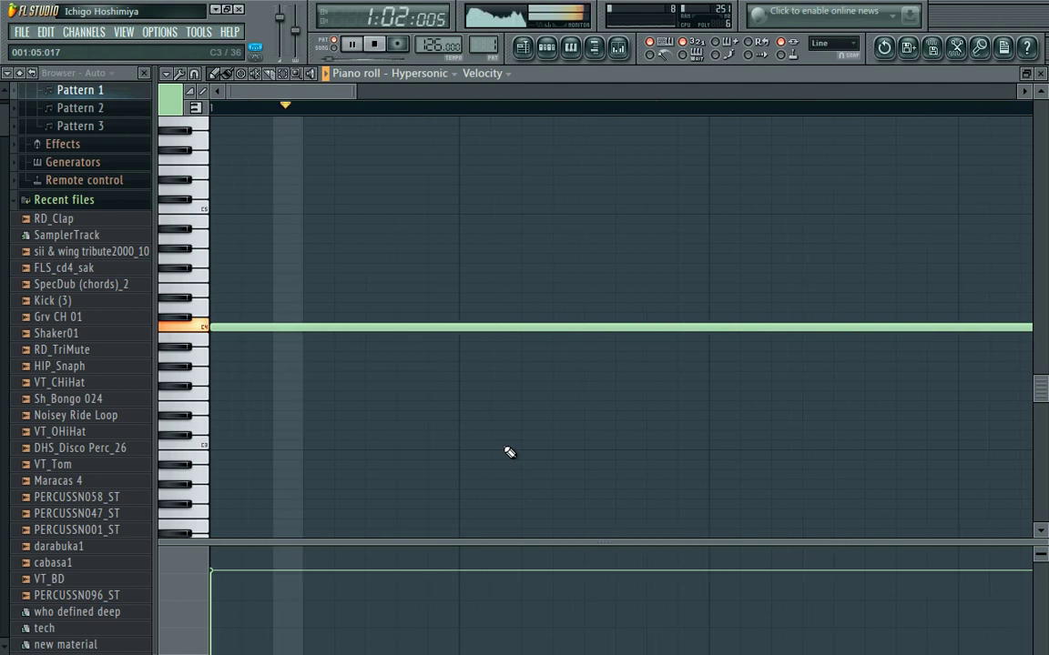
scroll(510, 452, down, 1)
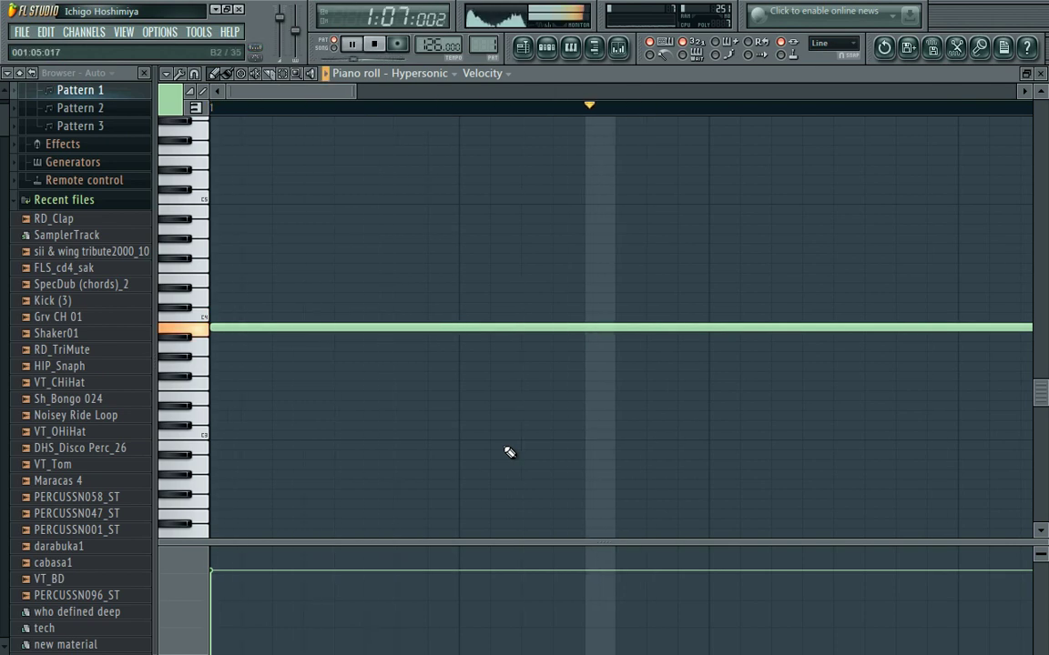
key(space)
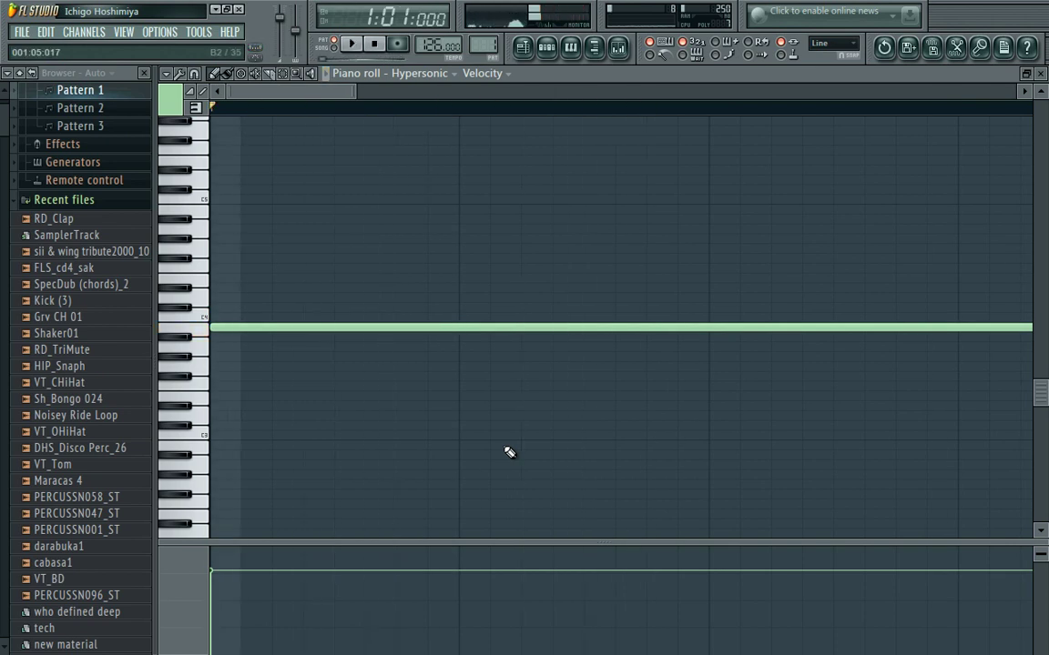
Audition the cabasa1, PERCUSSN058_ST, PERCUSSN047_ST and PERCUSSN001_ST channel settings in Pattern 1.
click(547, 48)
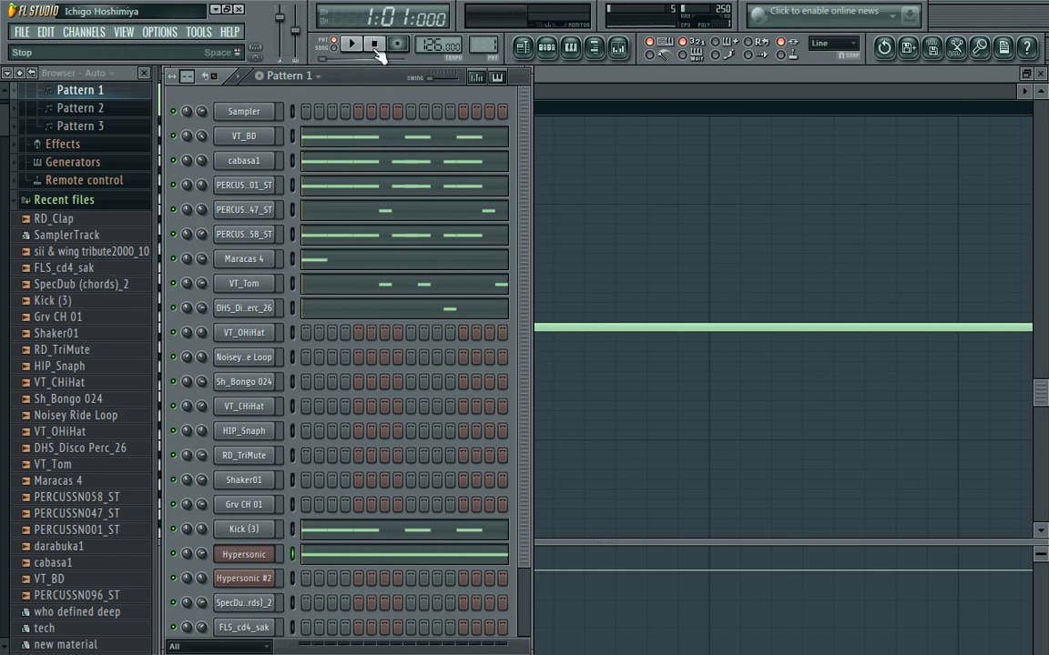
click(244, 161)
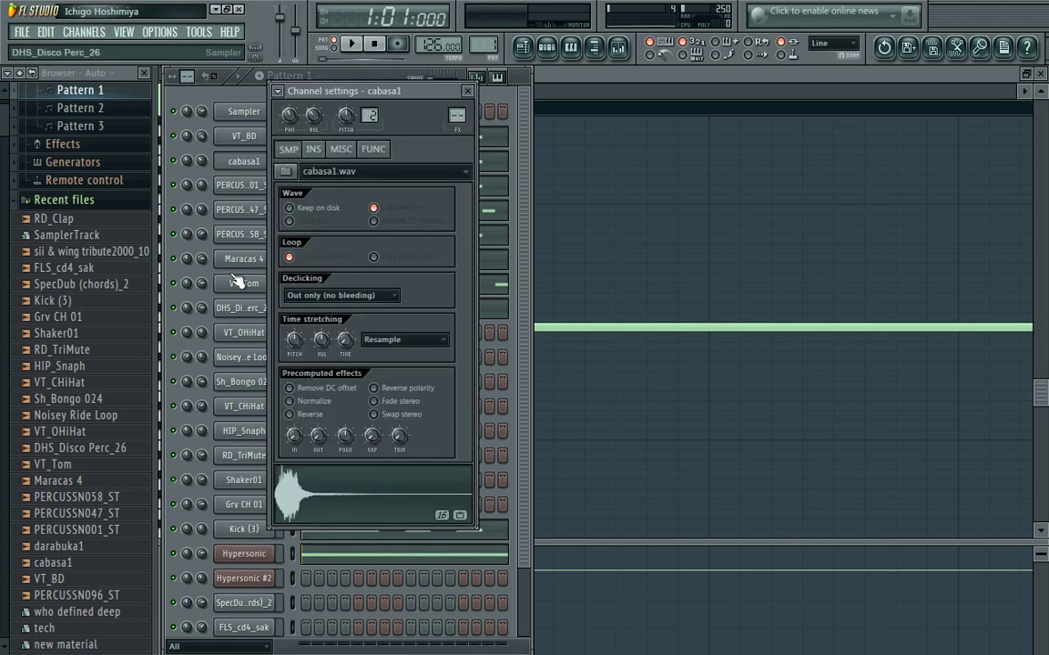
click(238, 234)
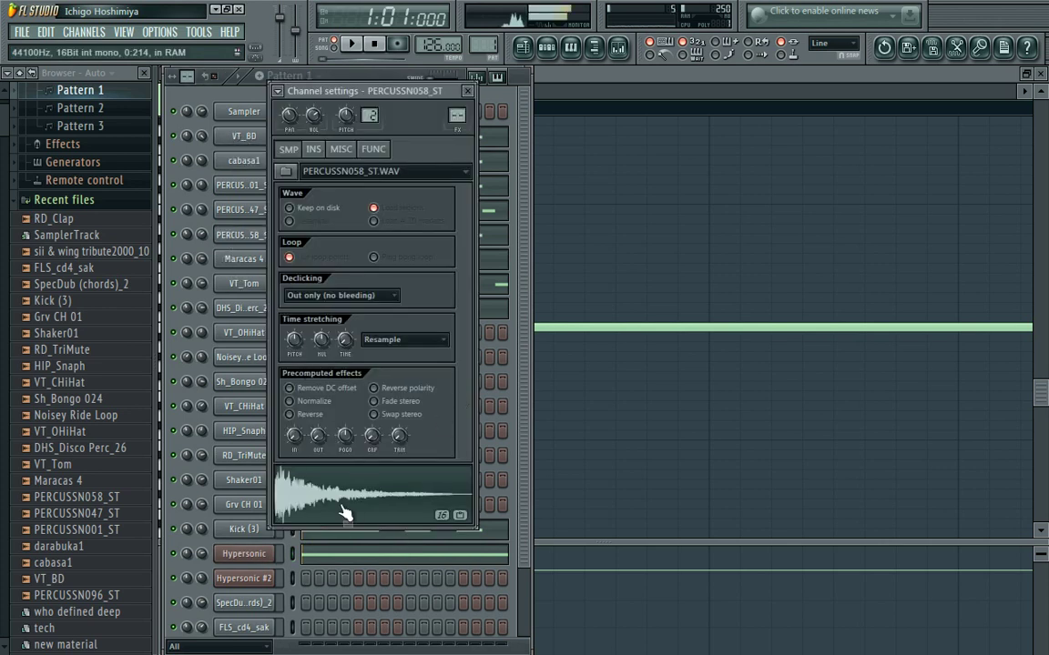
click(238, 209)
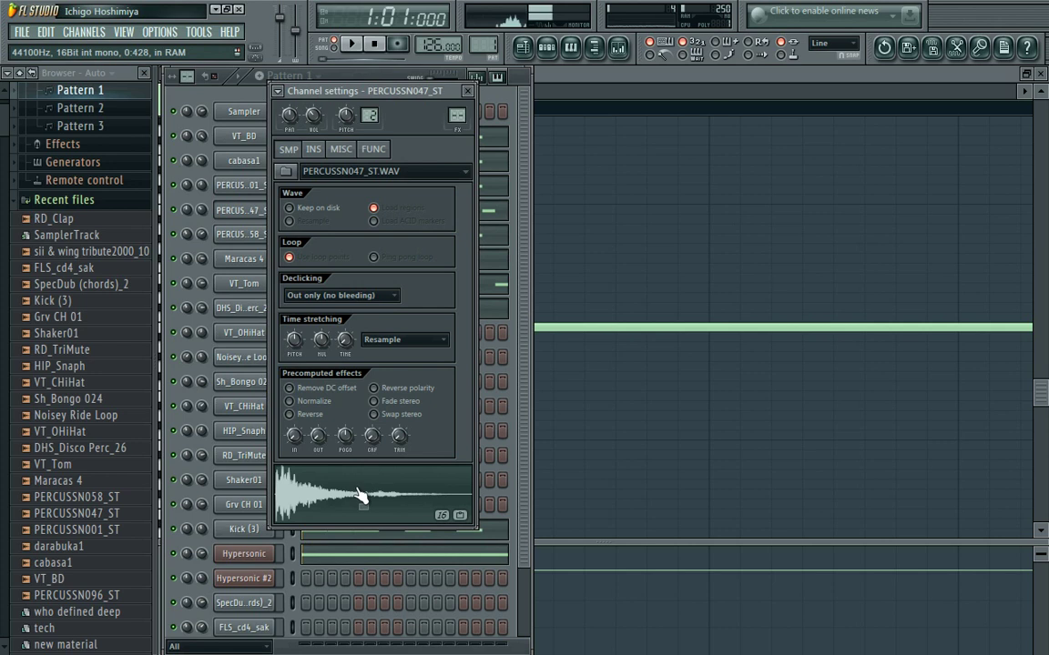
click(238, 185)
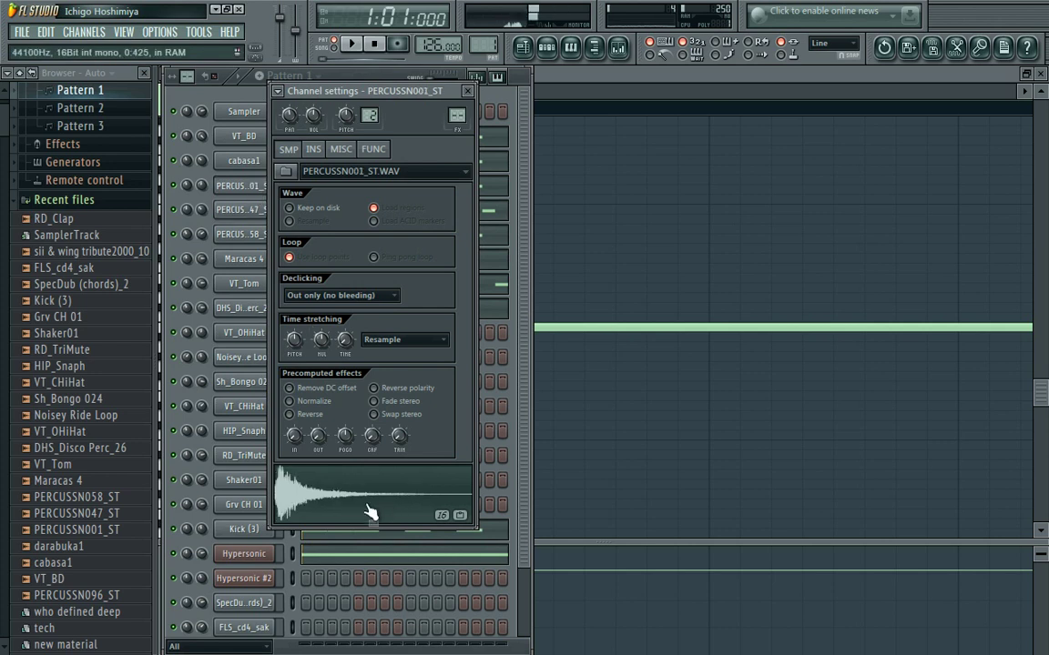
click(480, 432)
scroll(523, 510, down, 2)
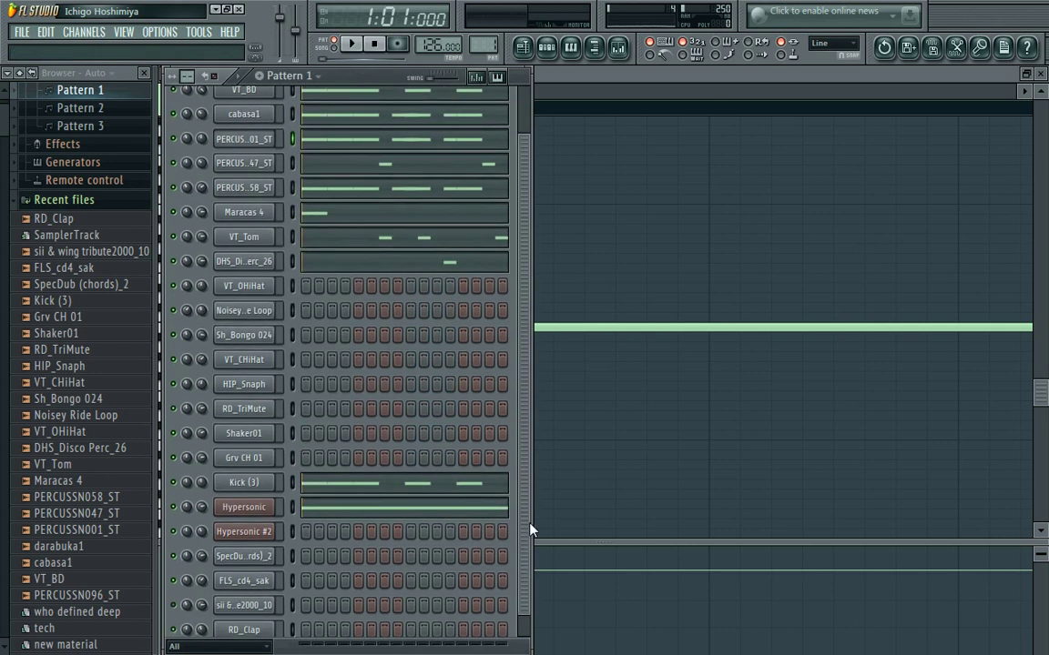
Toggle the Yini reference playback, check Maracas 4 settings, then minimize FL Studio.
click(222, 11)
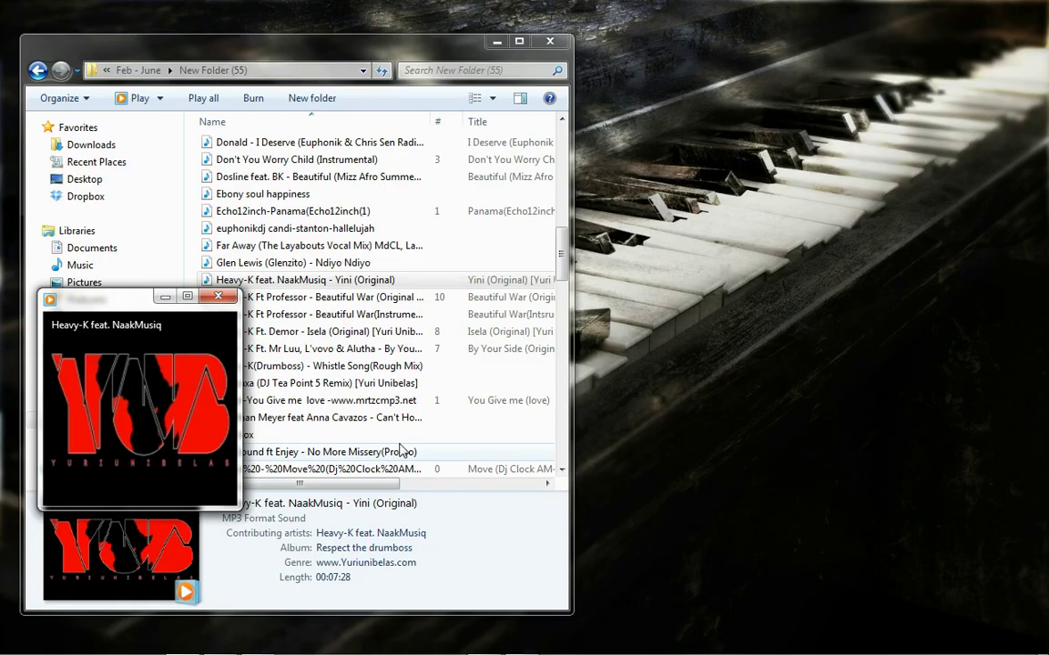
click(141, 484)
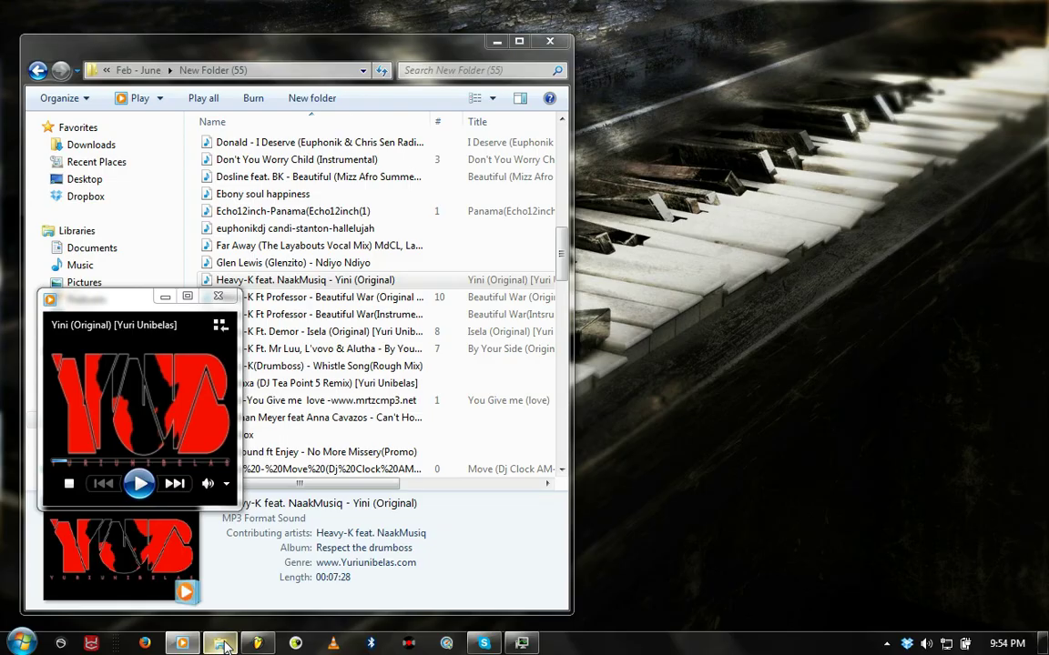
key(alt+Tab)
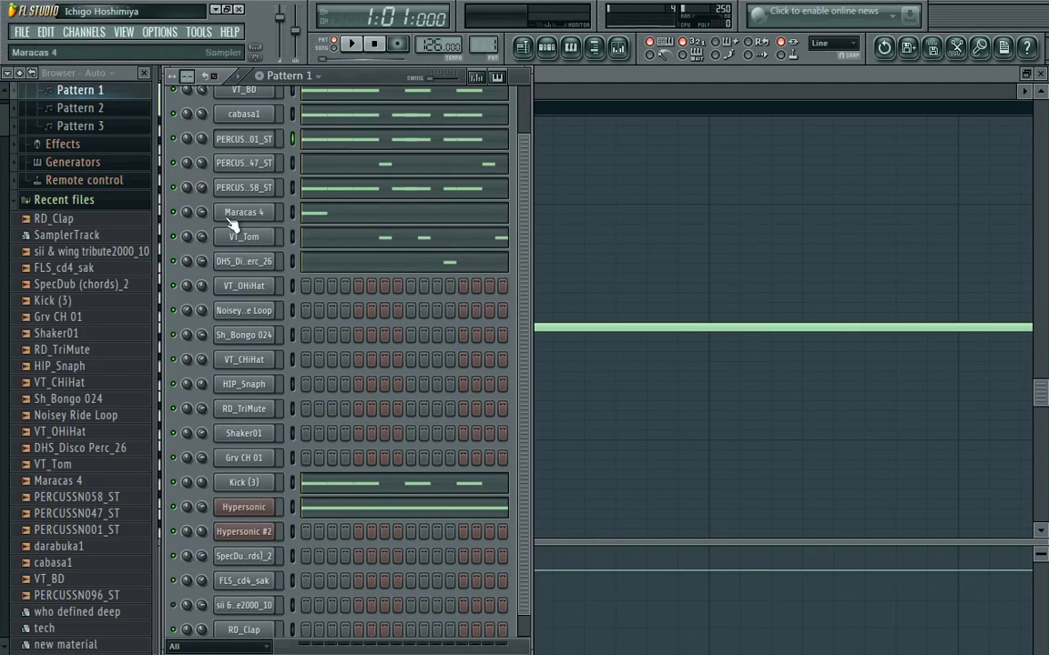
click(232, 215)
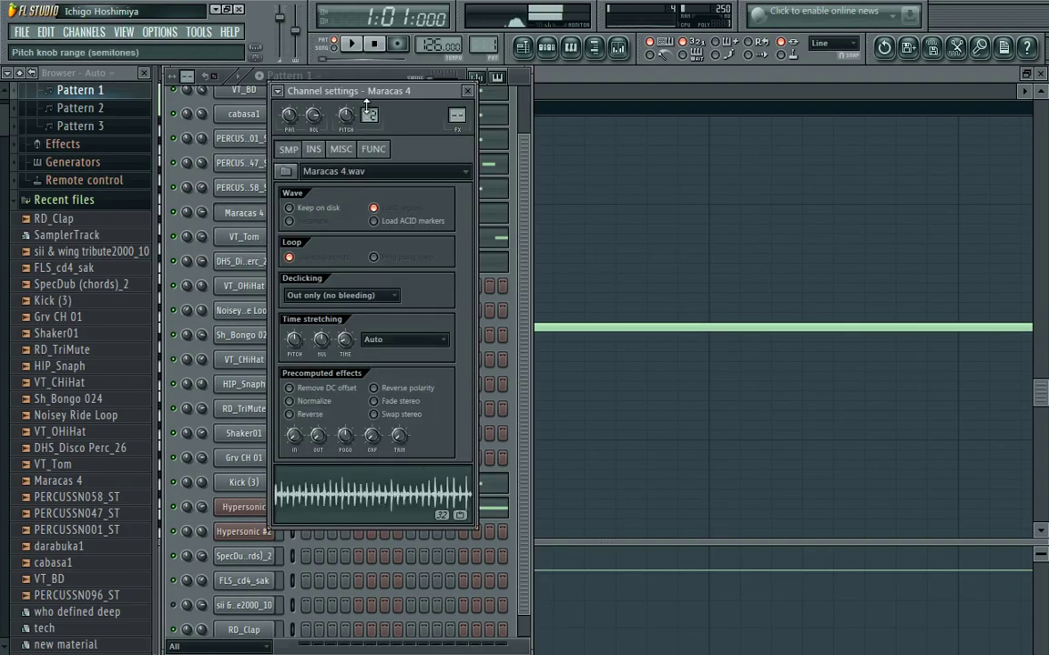
click(216, 9)
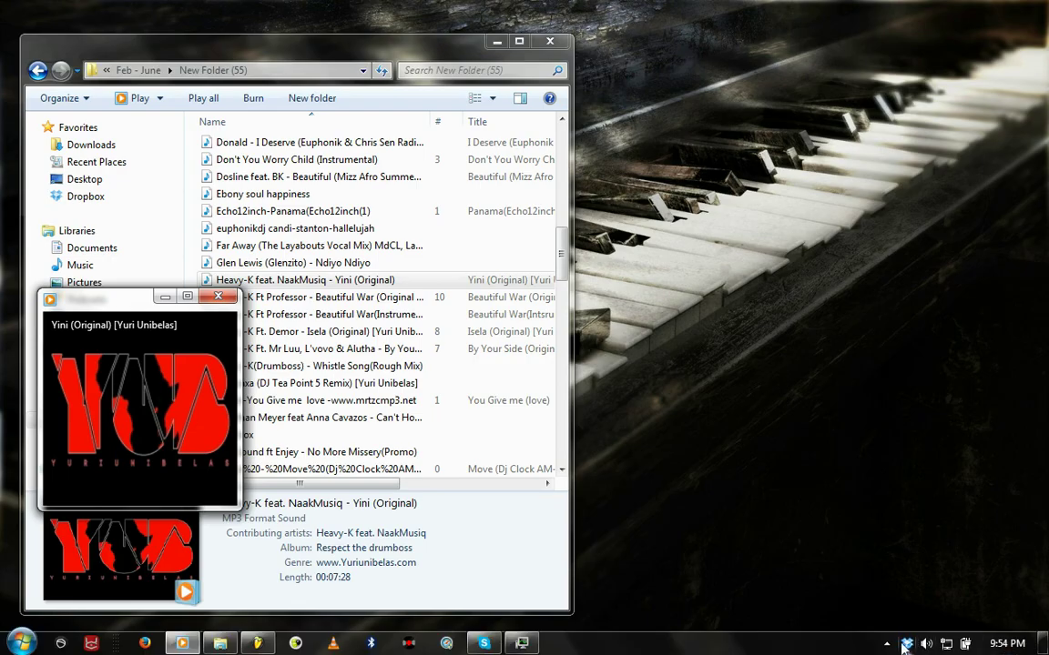
Show the screen recorder controls, move the Yini player top-right, and scroll Explorer up to the C entries.
click(888, 645)
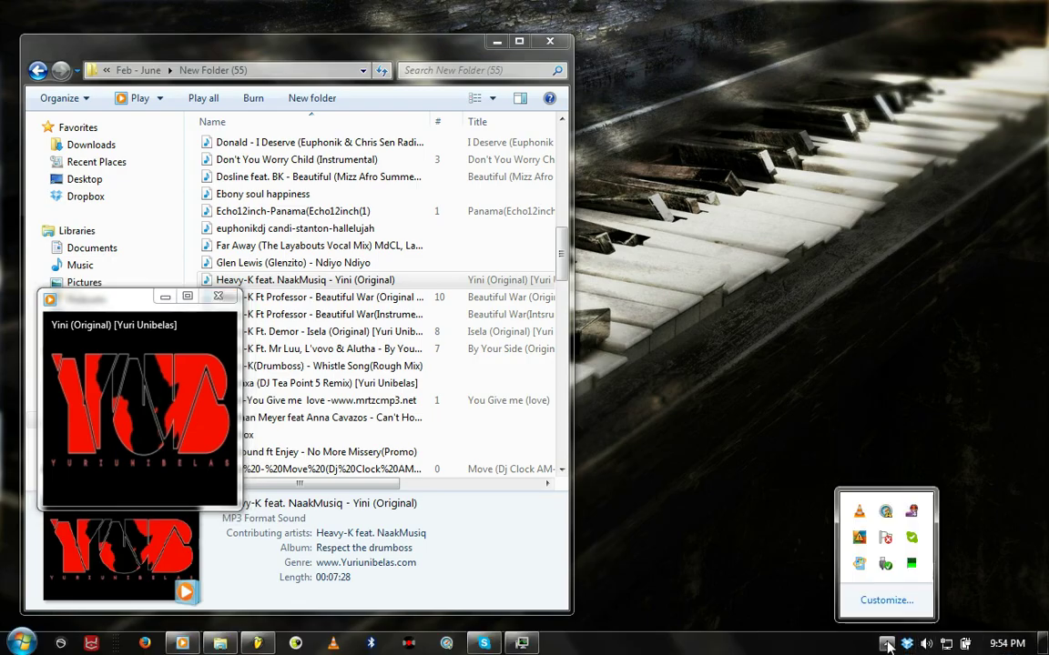
right_click(914, 516)
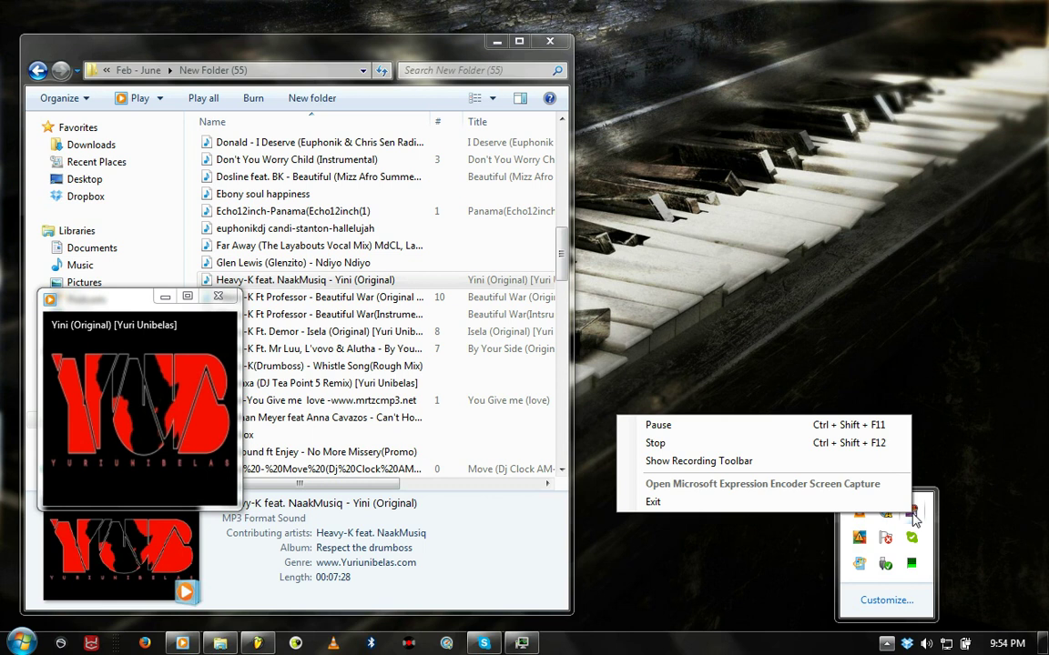
click(842, 472)
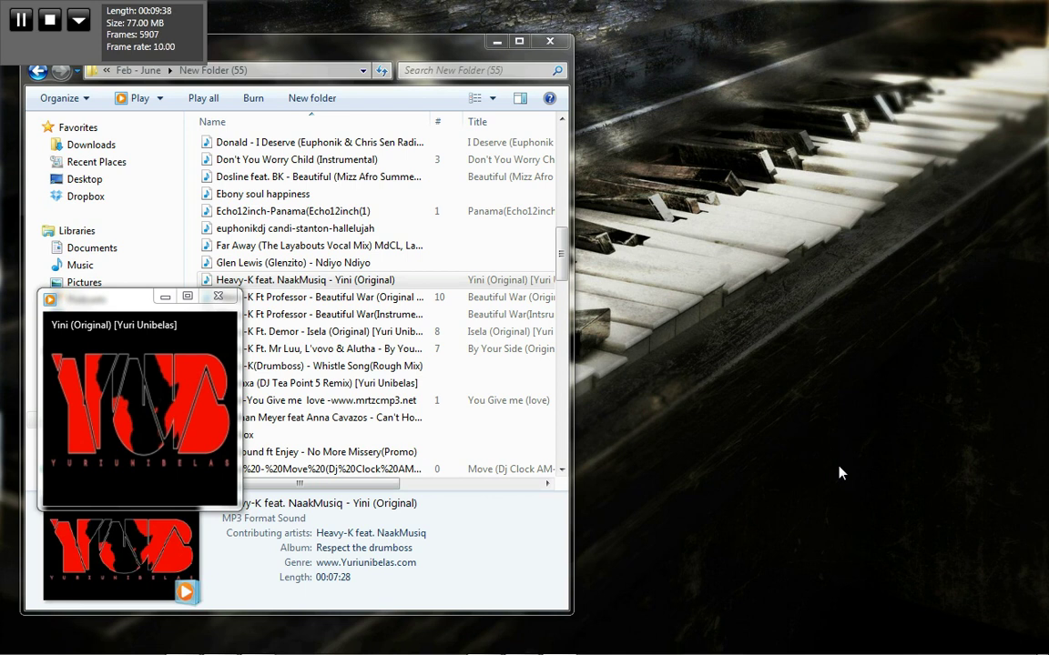
drag(116, 305, 833, 127)
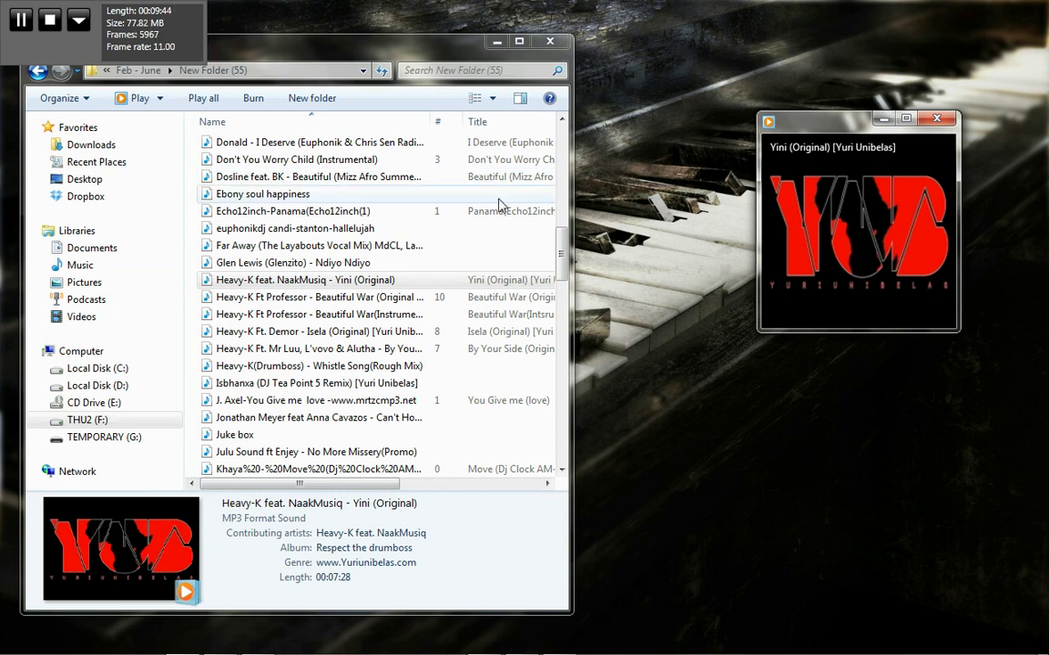
drag(561, 259, 559, 161)
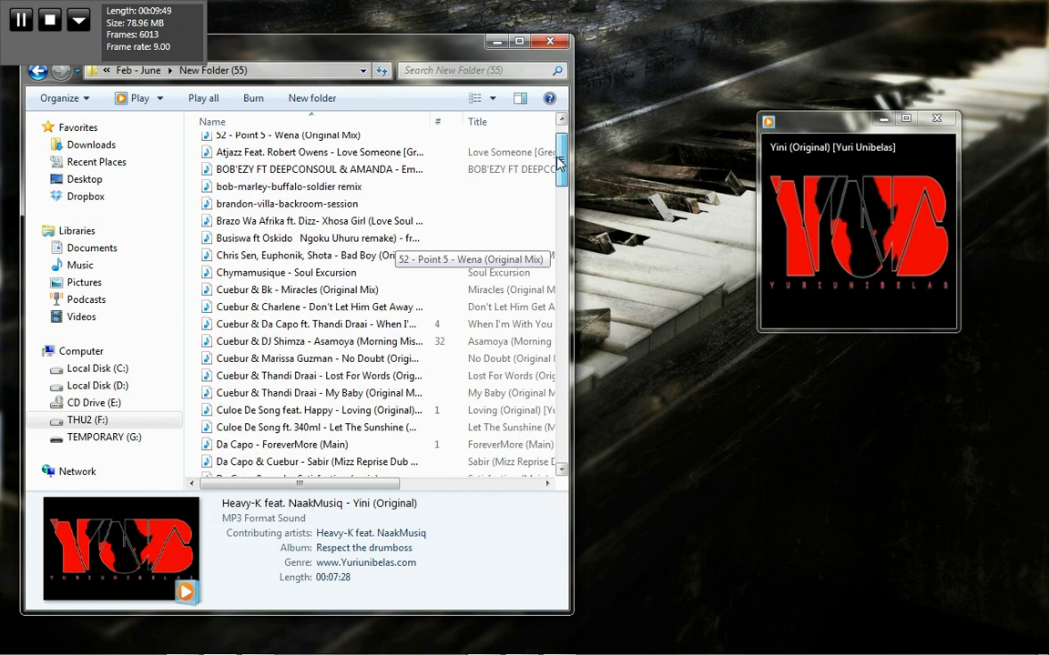